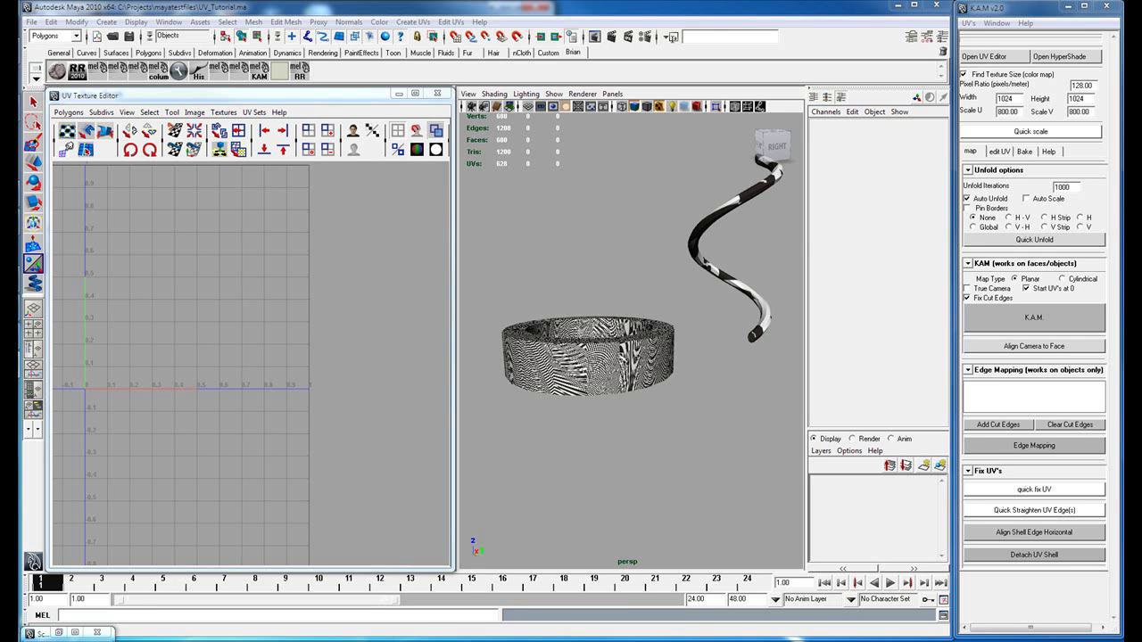
# Select the ring mesh and examine it and the neighbouring helix from several angles.
pyautogui.click(619, 356)
pyautogui.press('f')
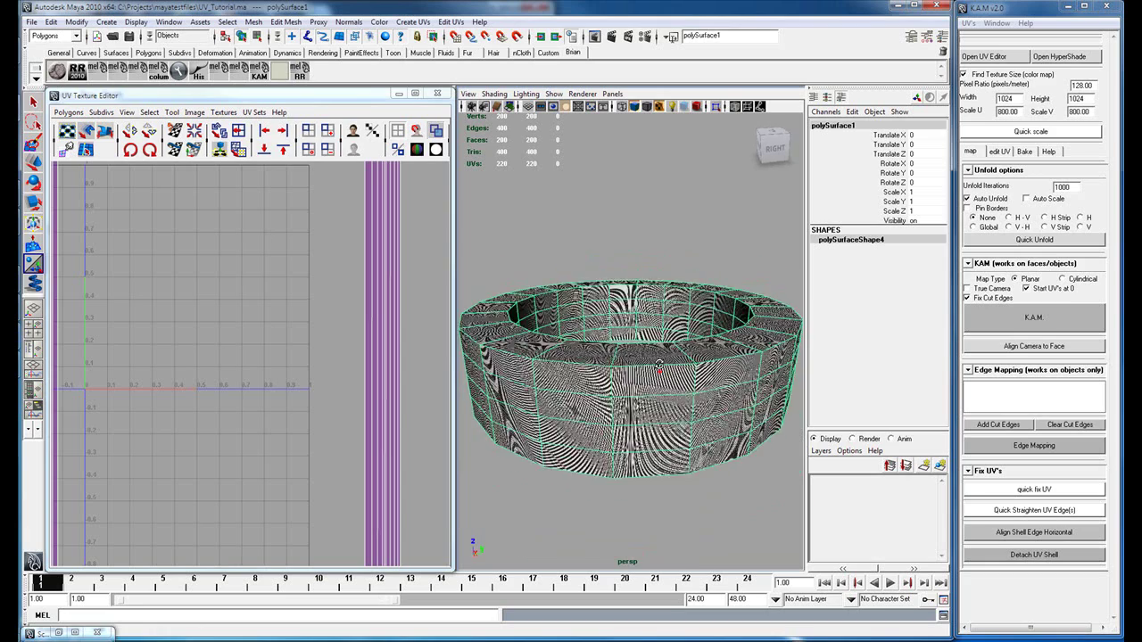
pyautogui.scroll(3, 662, 373)
pyautogui.keyDown('alt'); pyautogui.moveTo(662, 374); pyautogui.dragTo(687, 337); pyautogui.keyUp('alt')
pyautogui.scroll(-3, 637, 407)
pyautogui.scroll(2, 644, 357)
pyautogui.scroll(-6, 665, 365)
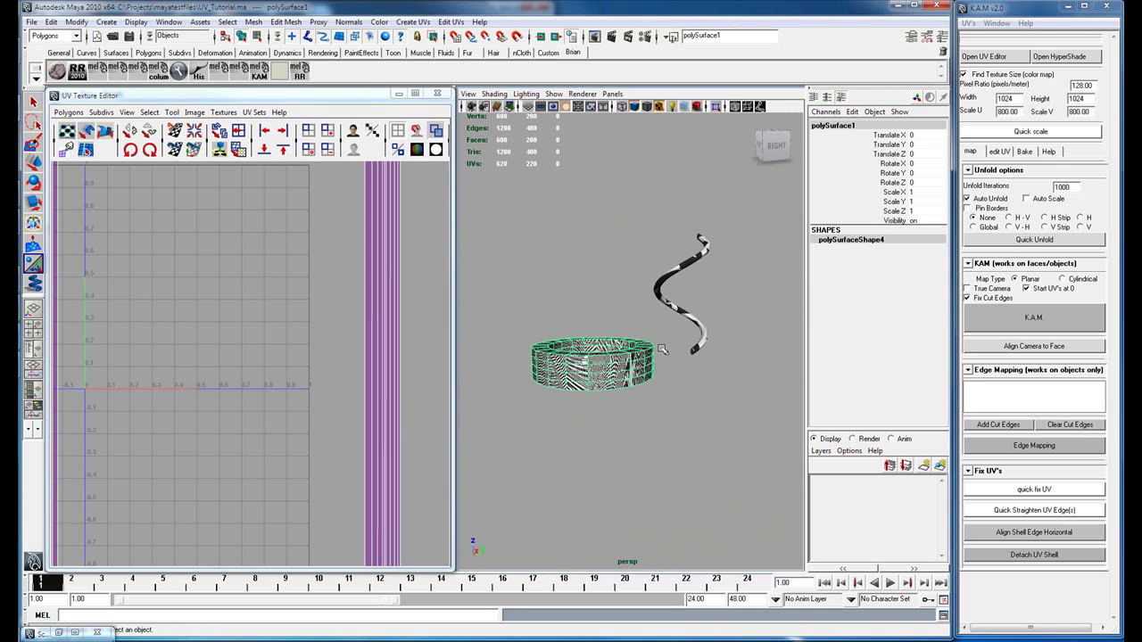
pyautogui.scroll(5, 696, 339)
pyautogui.click(763, 286)
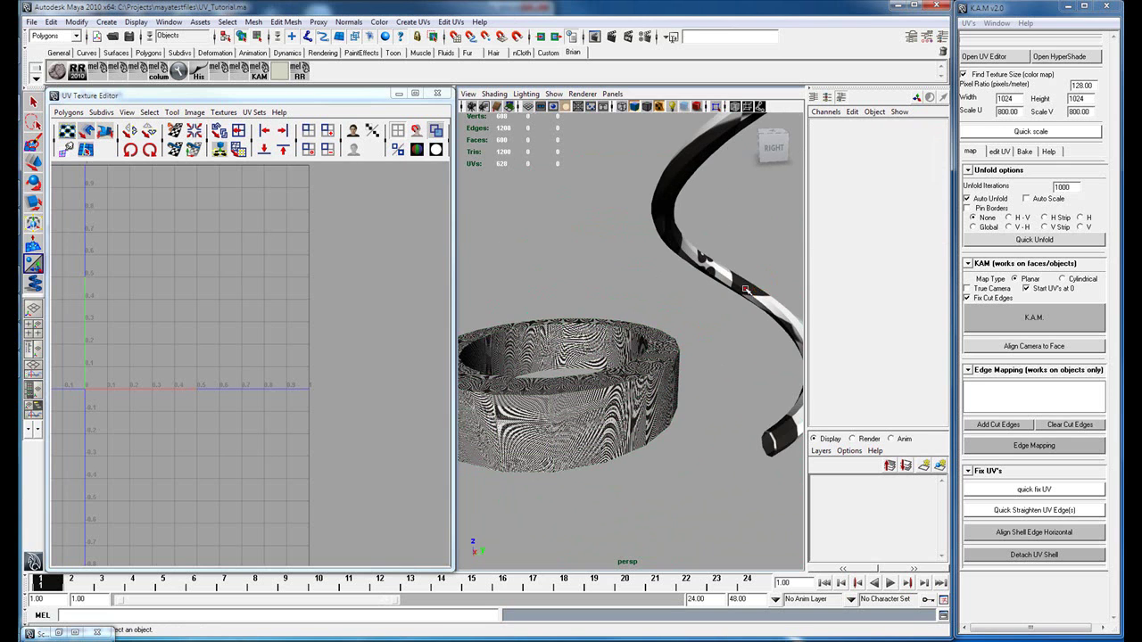
pyautogui.click(744, 288)
pyautogui.keyDown('alt'); pyautogui.moveTo(742, 289); pyautogui.dragTo(639, 371); pyautogui.keyUp('alt')
pyautogui.click(639, 370)
pyautogui.scroll(4, 648, 373)
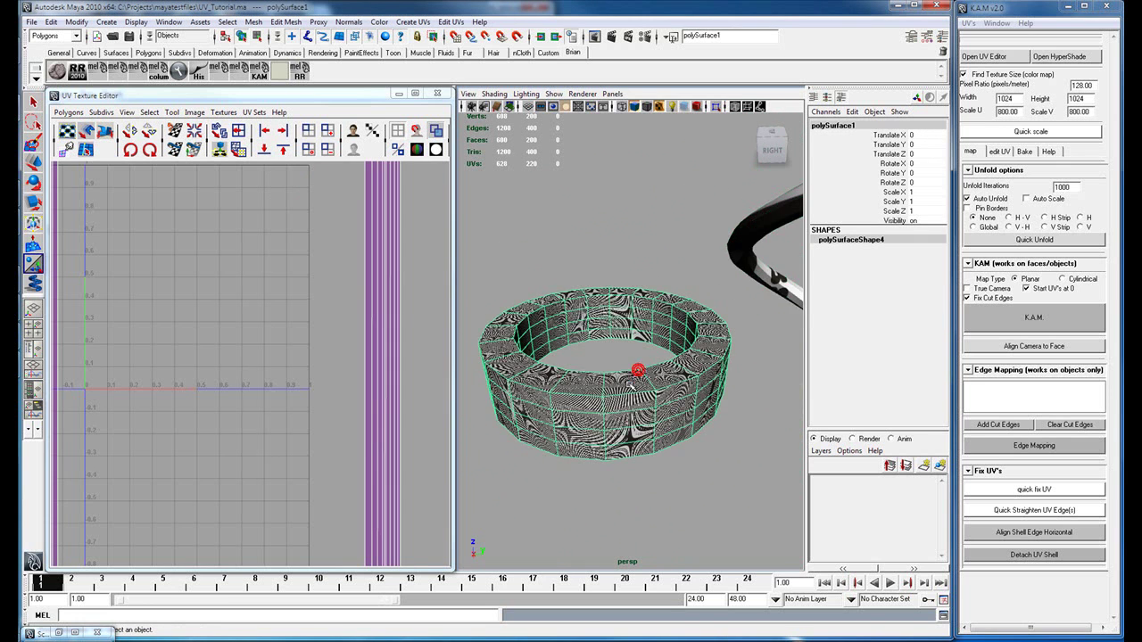
pyautogui.keyDown('alt'); pyautogui.moveTo(649, 374); pyautogui.dragTo(650, 372, button='middle'); pyautogui.keyUp('alt')
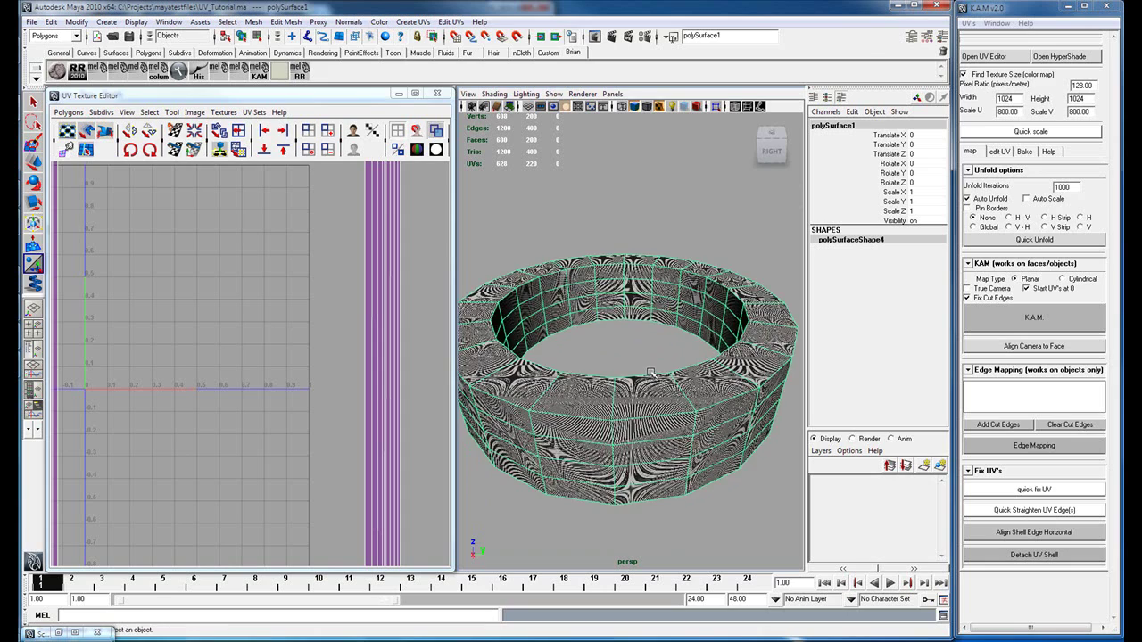
pyautogui.keyDown('alt'); pyautogui.moveTo(655, 370); pyautogui.dragTo(604, 389); pyautogui.keyUp('alt')
pyautogui.scroll(-2, 647, 392)
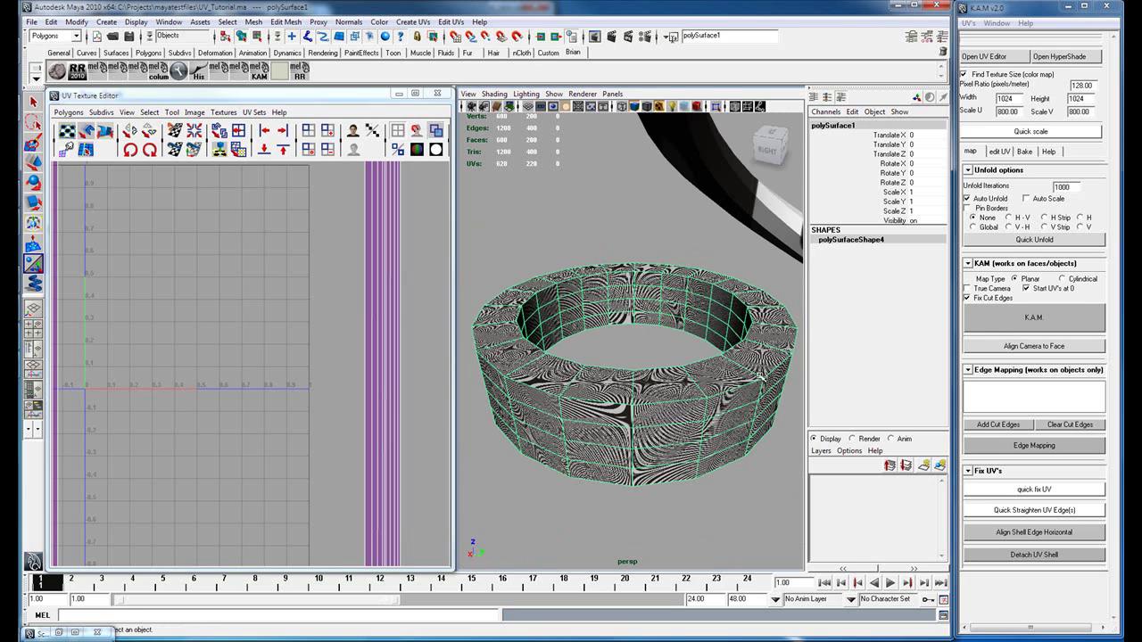
pyautogui.keyDown('alt'); pyautogui.moveTo(761, 377); pyautogui.dragTo(667, 432); pyautogui.keyUp('alt')
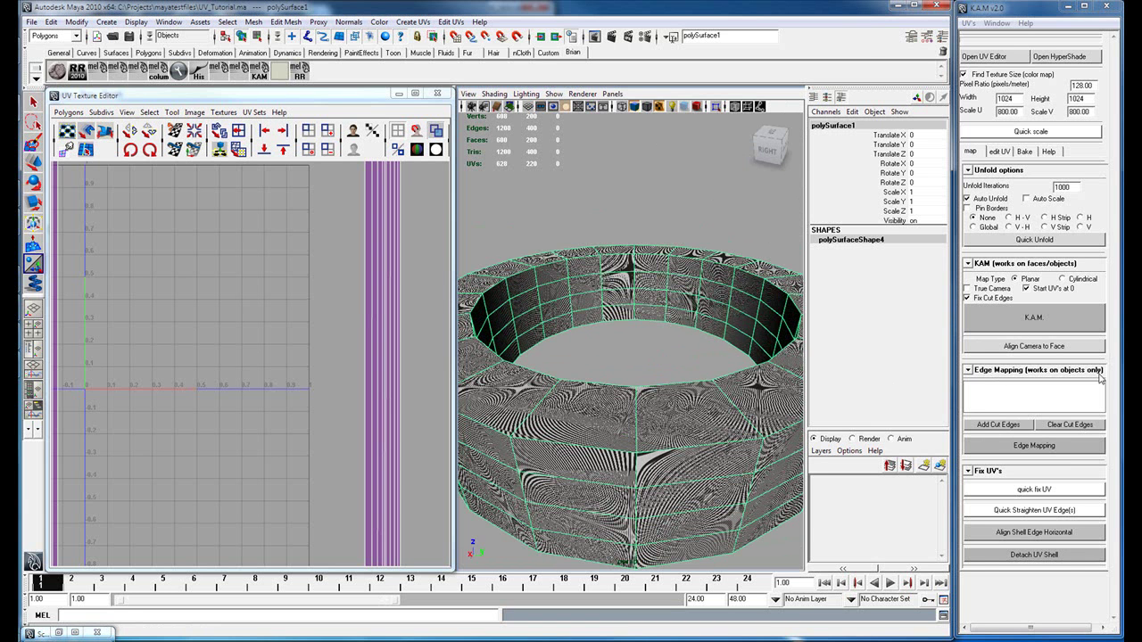
# Select the ring's lower inner edge loop and add it to the Edge Mapping cut edges.
pyautogui.keyDown('alt'); pyautogui.moveTo(654, 329); pyautogui.dragTo(666, 341); pyautogui.keyUp('alt')
pyautogui.moveTo(666, 341); pyautogui.dragTo(665, 307, button='right')
pyautogui.doubleClick(650, 306)
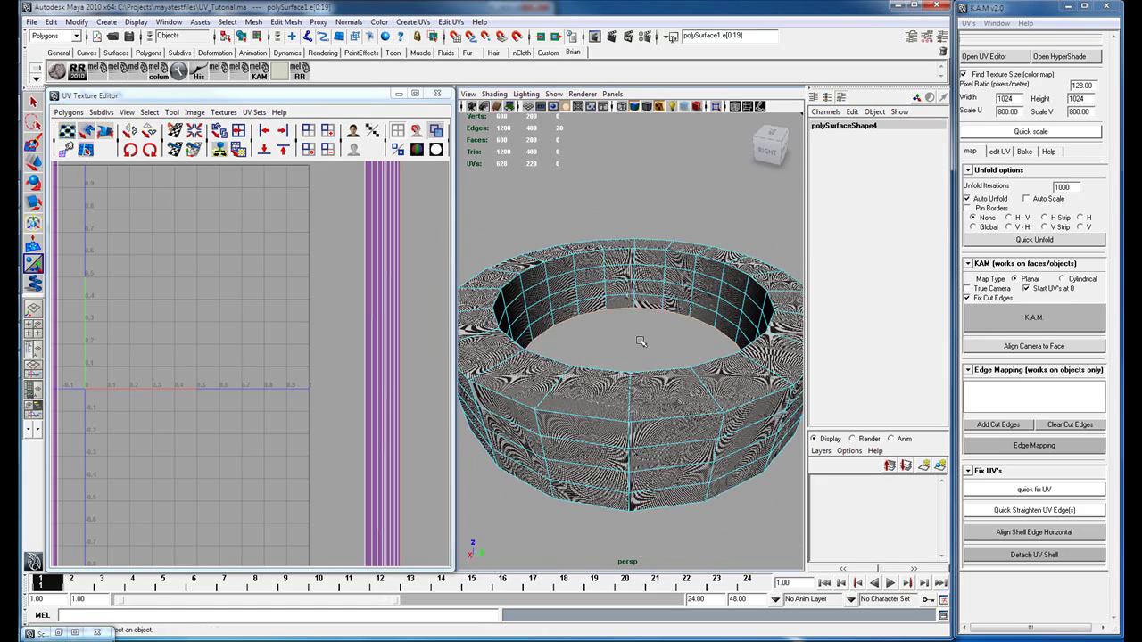
pyautogui.keyDown('alt'); pyautogui.moveTo(641, 341); pyautogui.dragTo(684, 326); pyautogui.keyUp('alt')
pyautogui.press('f')
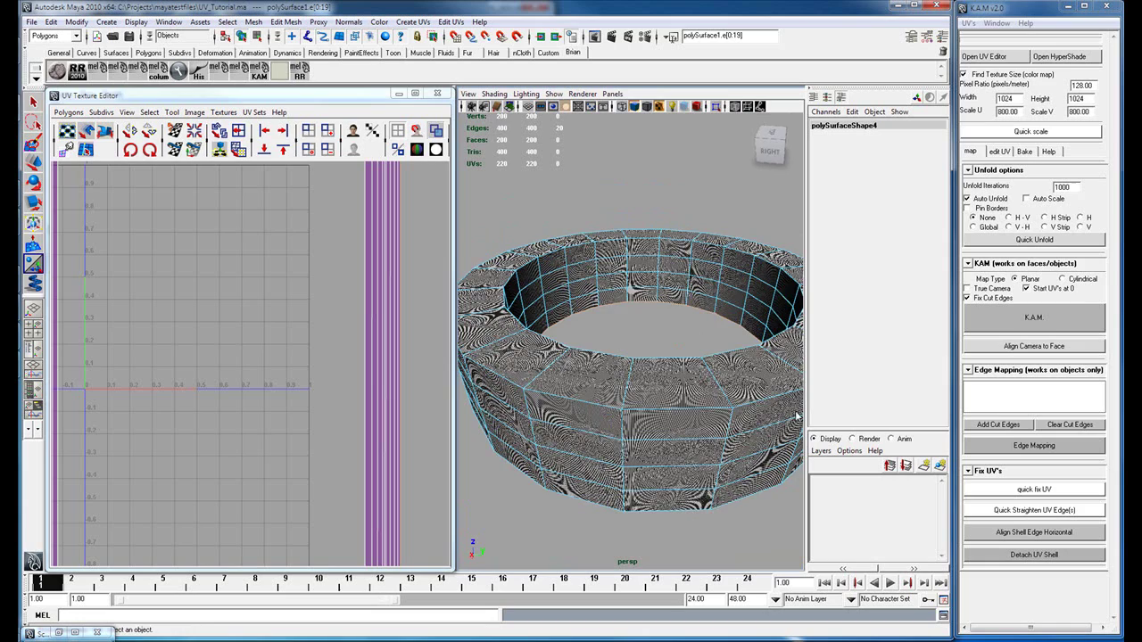
pyautogui.keyDown('alt'); pyautogui.moveTo(792, 413); pyautogui.dragTo(723, 377); pyautogui.keyUp('alt')
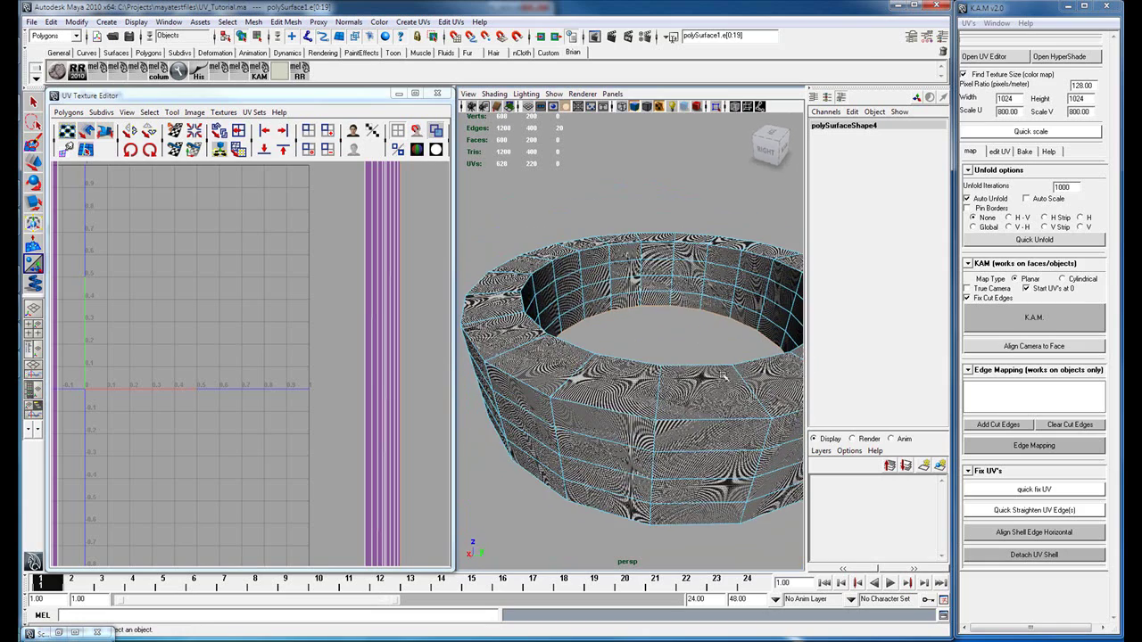
pyautogui.click(998, 425)
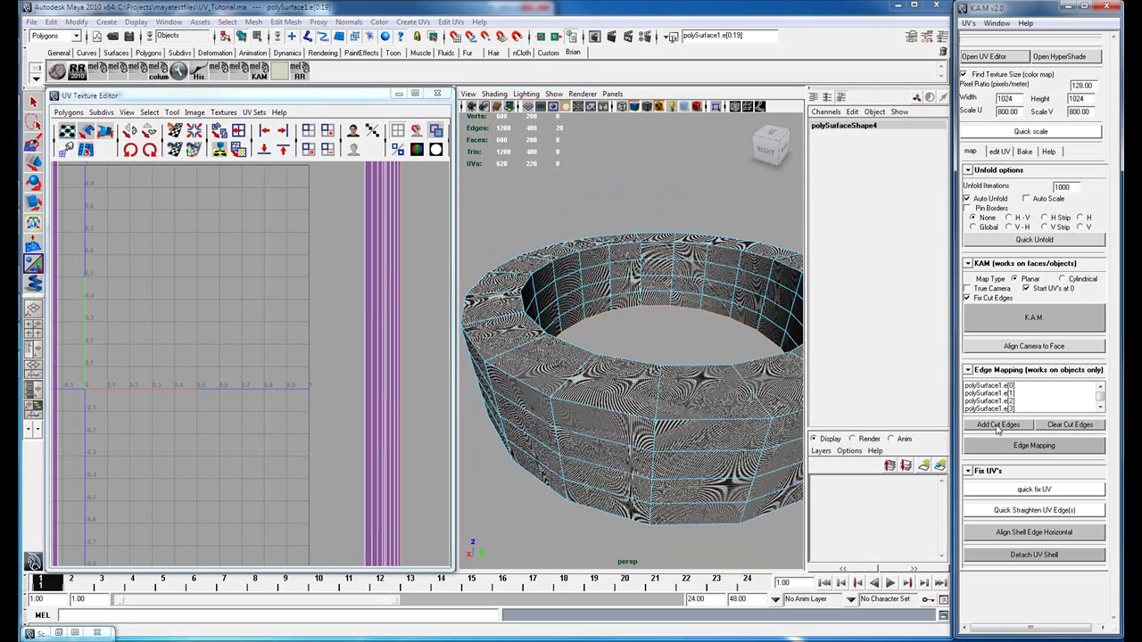
# Select one edge on the ring's top inner rim and one on its bottom outer rim, and run Edge Mapping.
pyautogui.moveTo(696, 374)
pyautogui.keyDown('alt'); pyautogui.mouseDown()
pyautogui.moveTo(716, 378)
pyautogui.moveTo(702, 372)
pyautogui.mouseUp(); pyautogui.keyUp('alt')
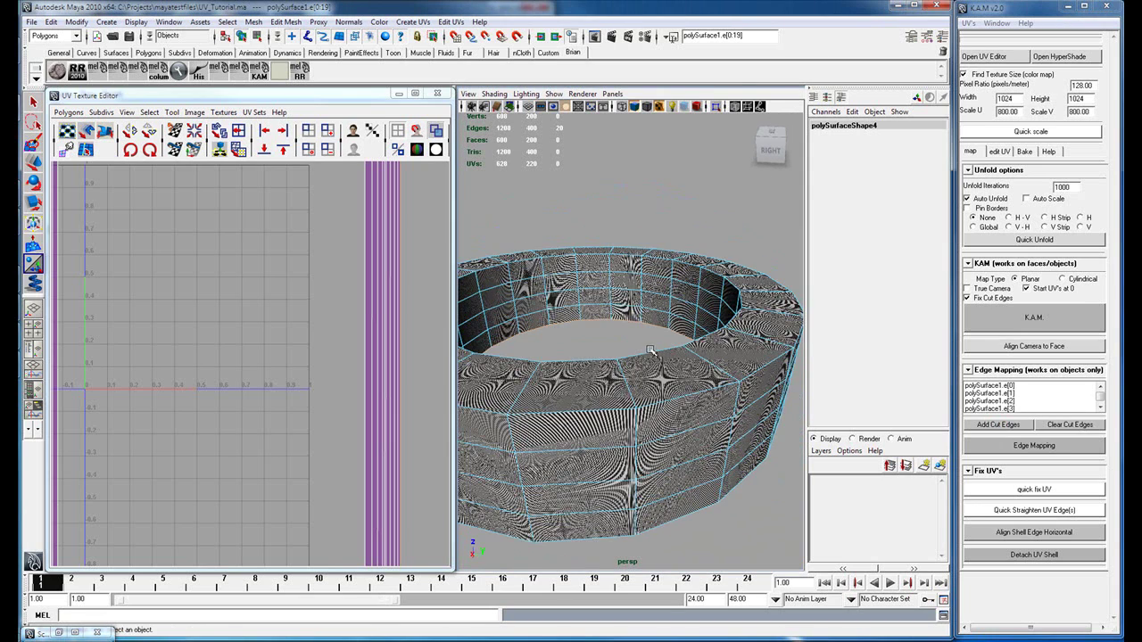
pyautogui.click(651, 352)
pyautogui.keyDown('alt'); pyautogui.moveTo(691, 444); pyautogui.dragTo(704, 411); pyautogui.keyUp('alt')
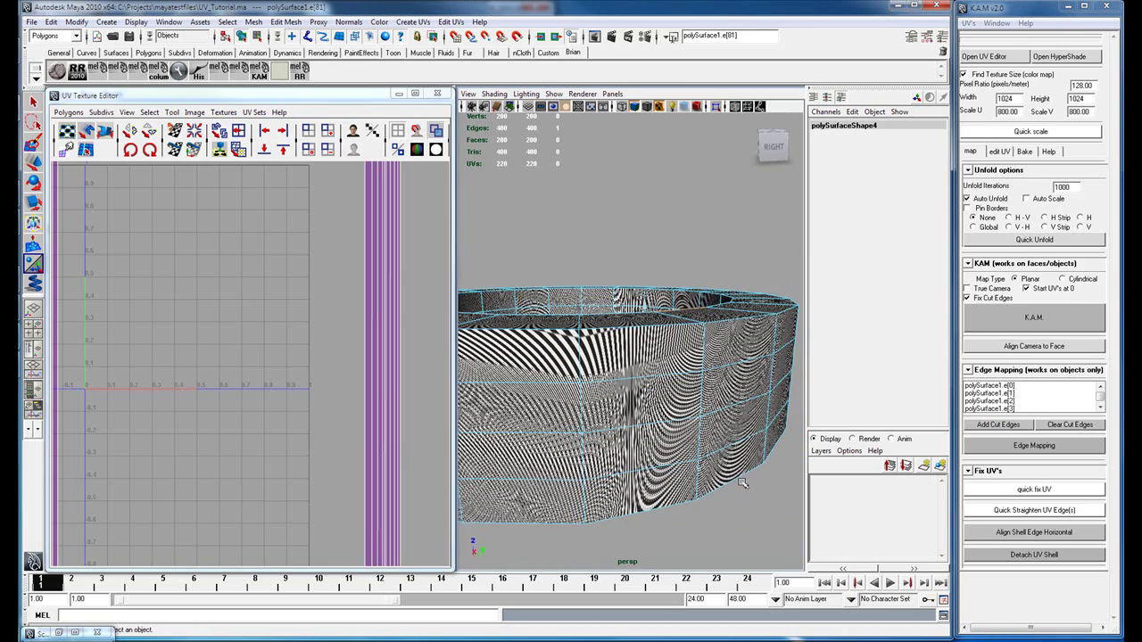
pyautogui.keyDown('alt'); pyautogui.moveTo(756, 474); pyautogui.dragTo(700, 434); pyautogui.keyUp('alt')
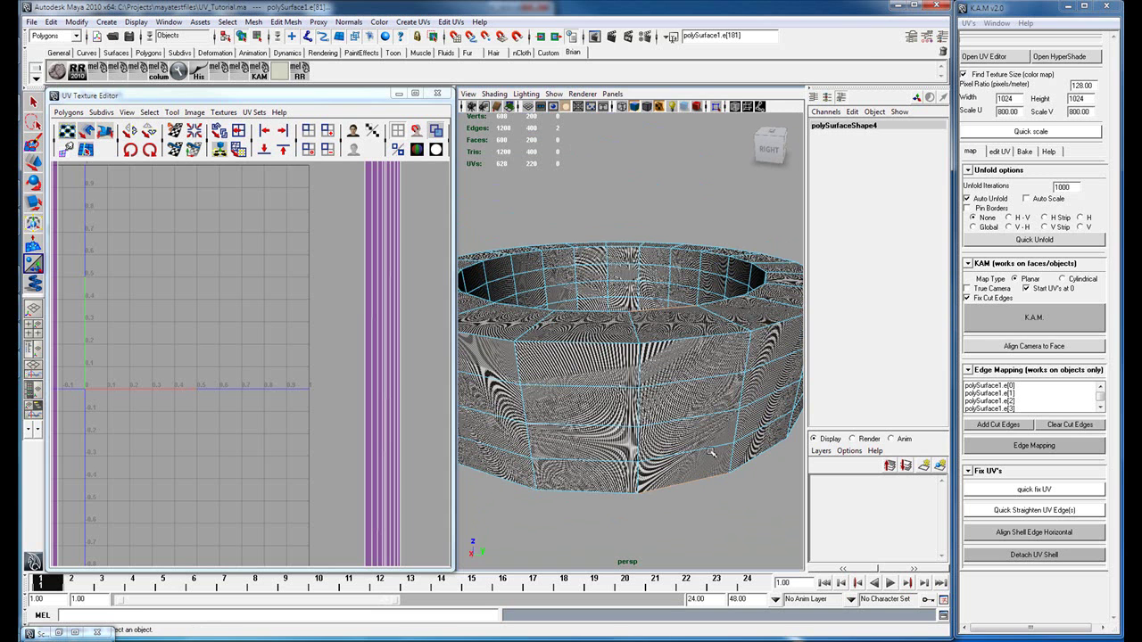
pyautogui.click(1026, 451)
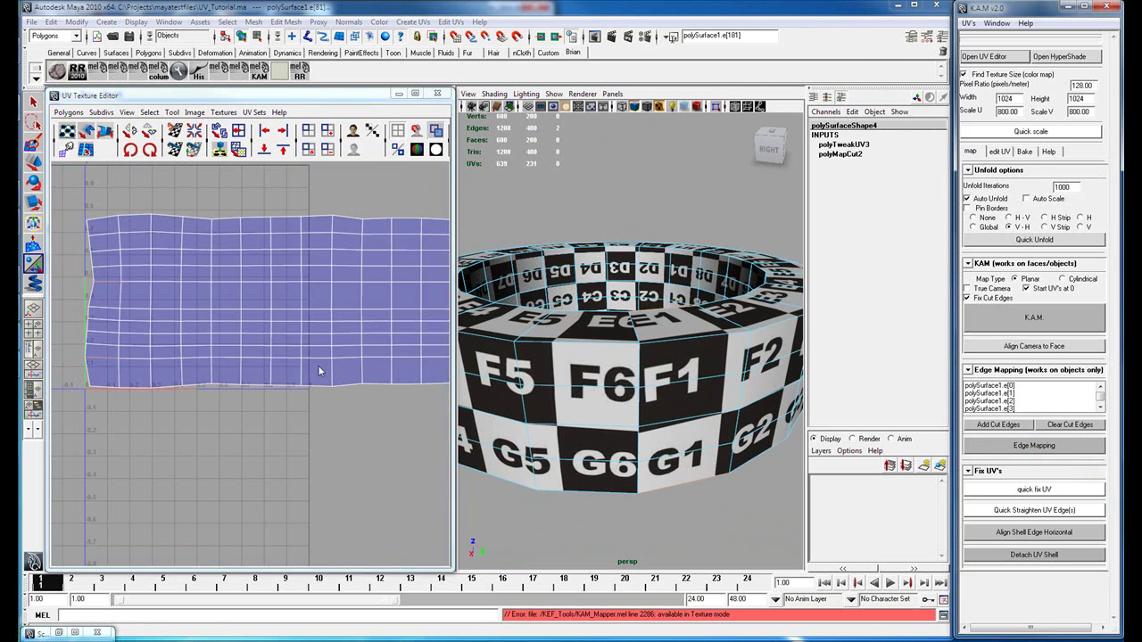
# Select all edges of the ring's UV shell and straighten them with Quick Straighten UV Edge(s).
pyautogui.scroll(-6, 255, 377)
pyautogui.keyDown('alt'); pyautogui.moveTo(385, 358); pyautogui.dragTo(381, 366, button='middle'); pyautogui.keyUp('alt')
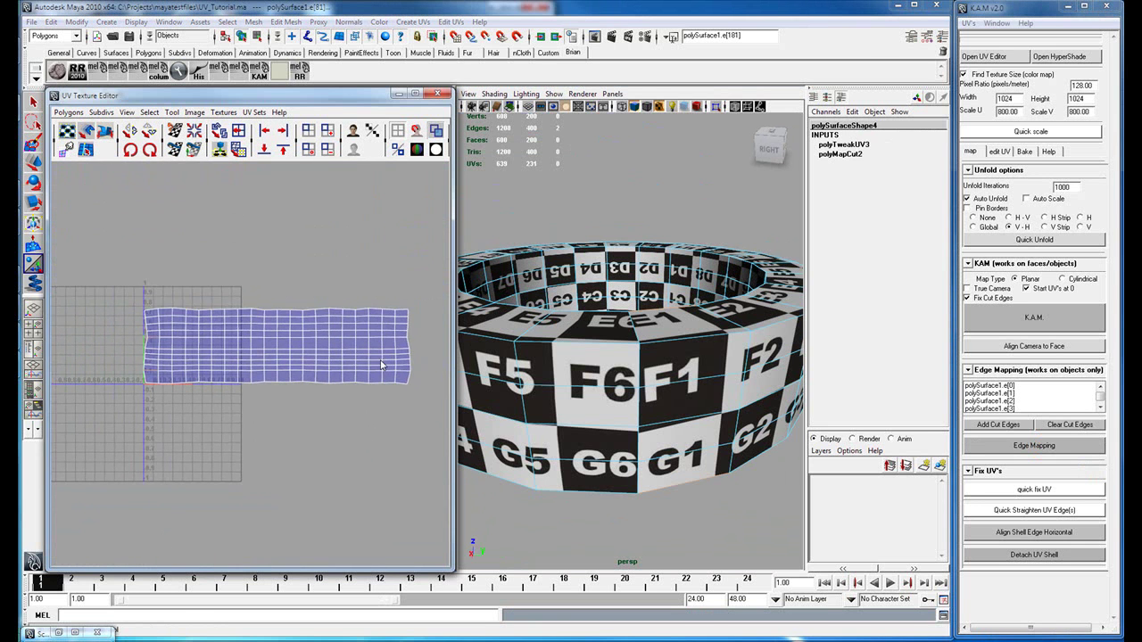
pyautogui.keyDown('alt'); pyautogui.moveTo(382, 365); pyautogui.dragTo(373, 321, button='right'); pyautogui.keyUp('alt')
pyautogui.scroll(4, 375, 355)
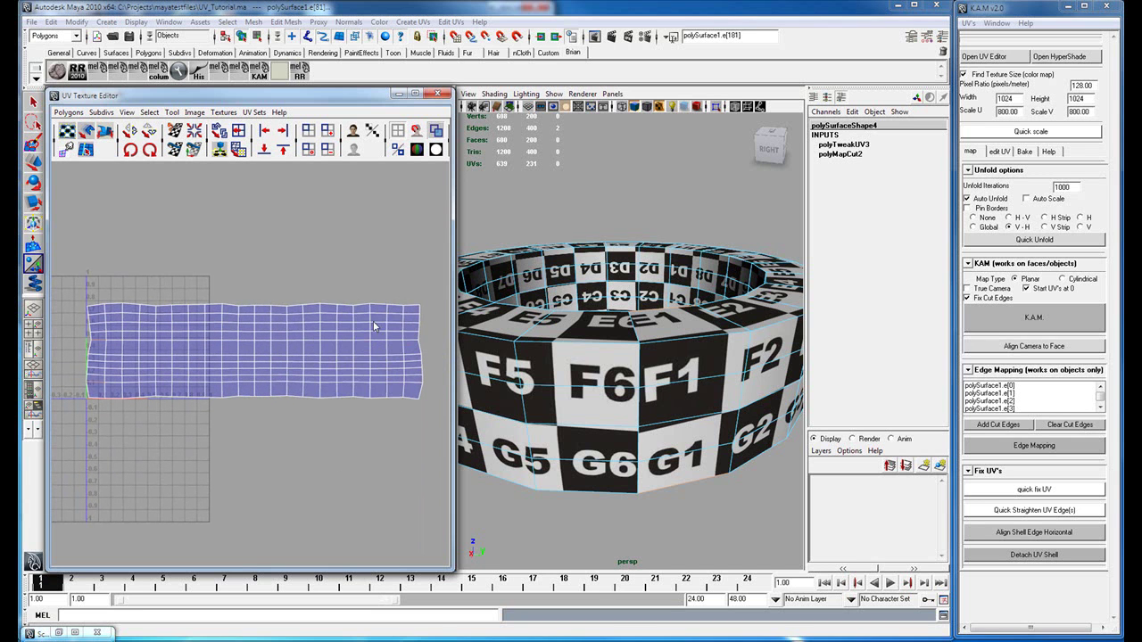
pyautogui.moveTo(23, 463); pyautogui.dragTo(23, 463)
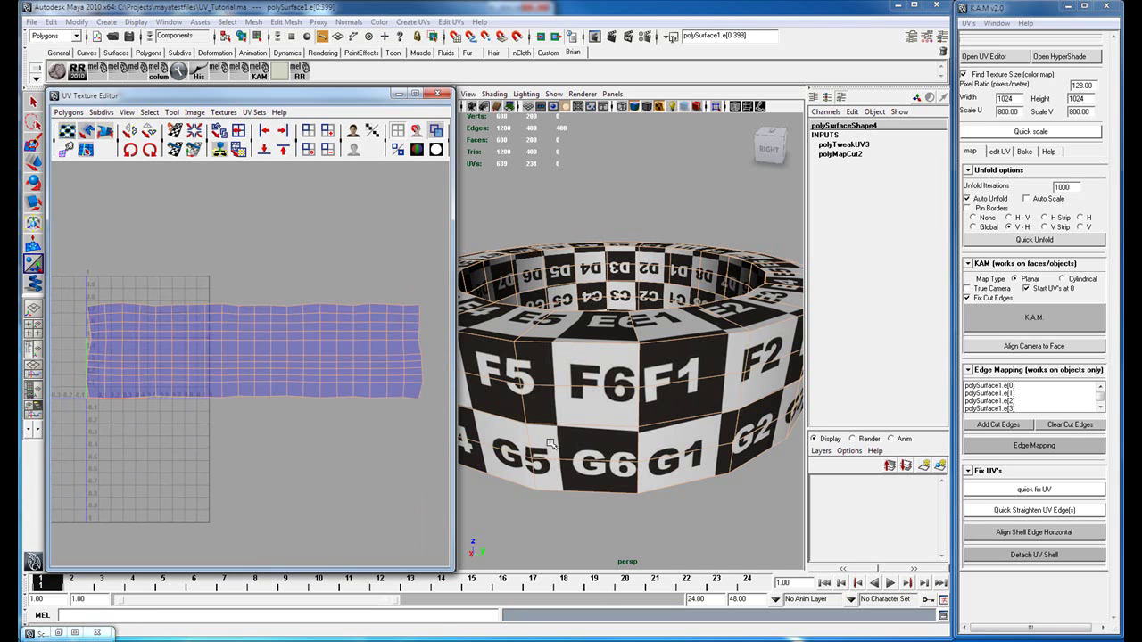
pyautogui.click(1036, 512)
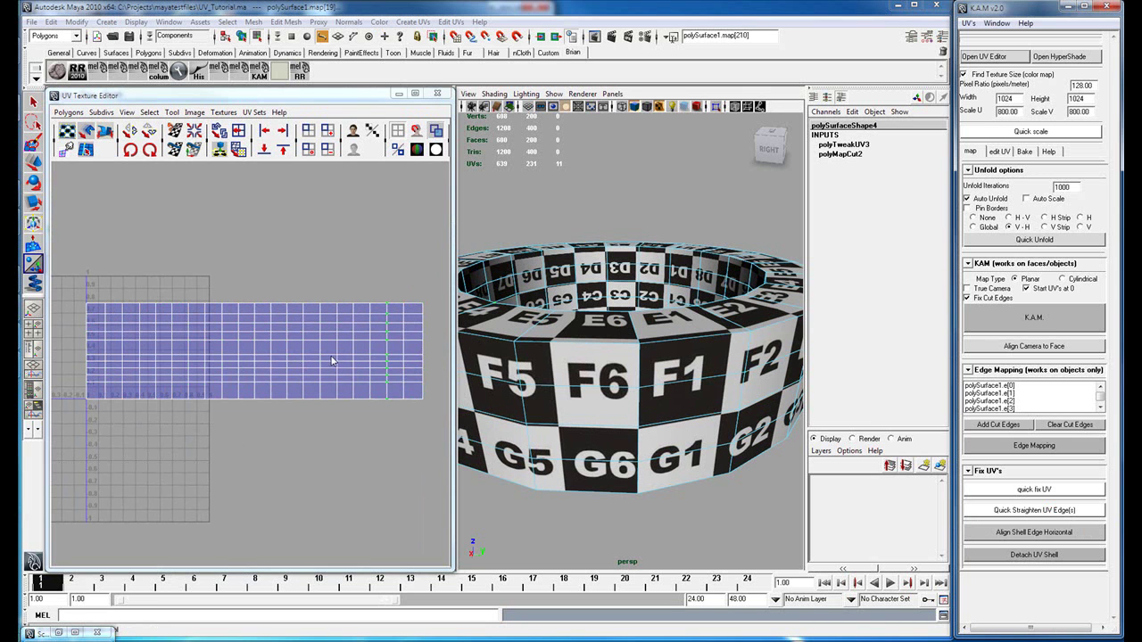
# Select all UVs of the straightened ring shell, apply Quick scale, and check the checker texture on the ring.
pyautogui.moveTo(368, 349); pyautogui.dragTo(400, 350, button='right')
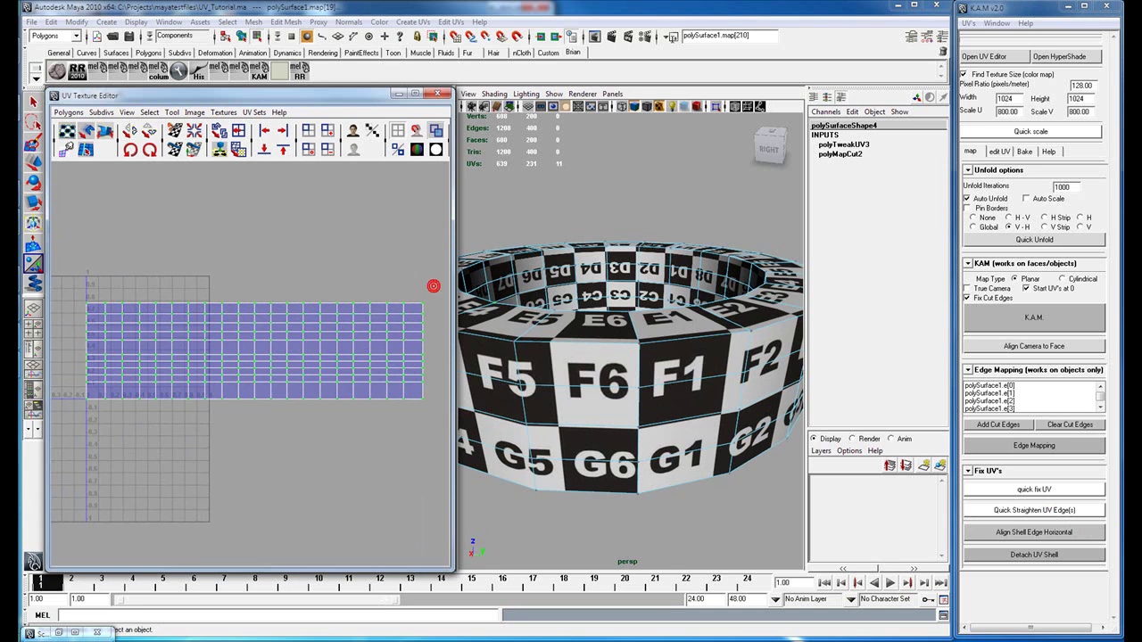
pyautogui.click(434, 285)
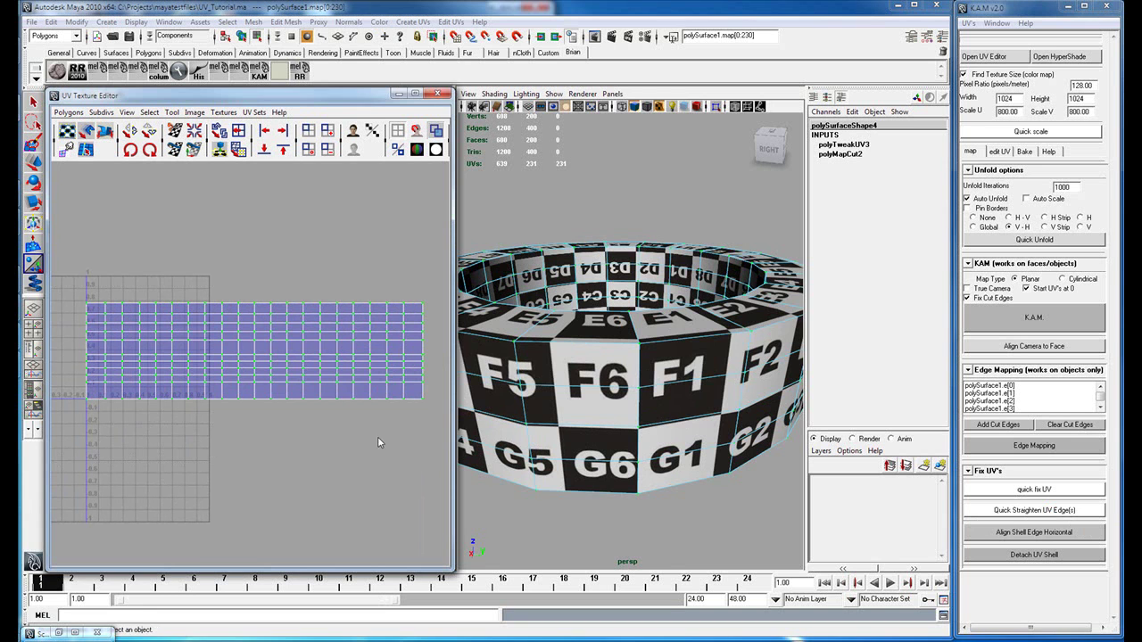
pyautogui.click(1033, 132)
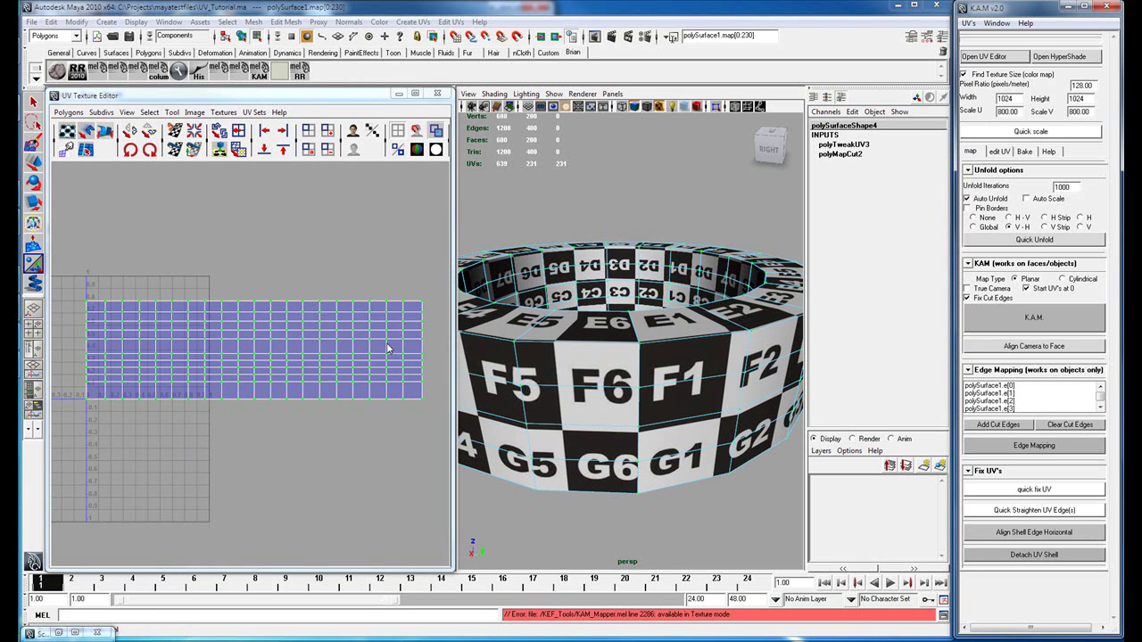
pyautogui.moveTo(642, 402)
pyautogui.keyDown('alt'); pyautogui.mouseDown()
pyautogui.moveTo(738, 328)
pyautogui.moveTo(687, 437)
pyautogui.moveTo(625, 390)
pyautogui.mouseUp(); pyautogui.keyUp('alt')
pyautogui.press('f')
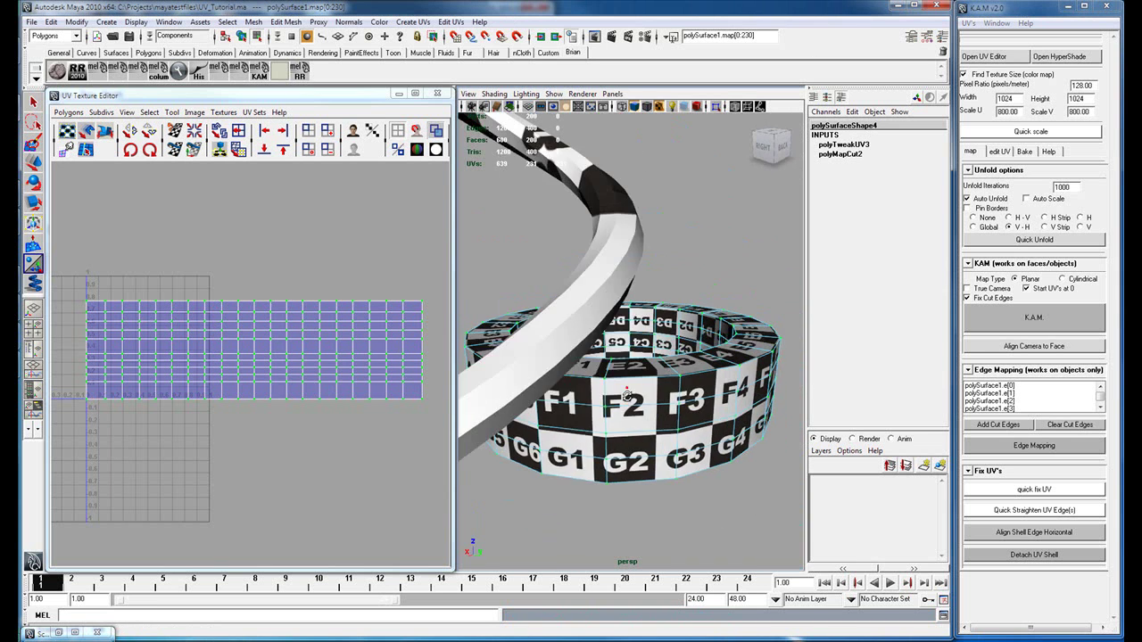
pyautogui.keyDown('alt'); pyautogui.moveTo(743, 394); pyautogui.dragTo(706, 400); pyautogui.keyUp('alt')
pyautogui.scroll(3, 706, 399)
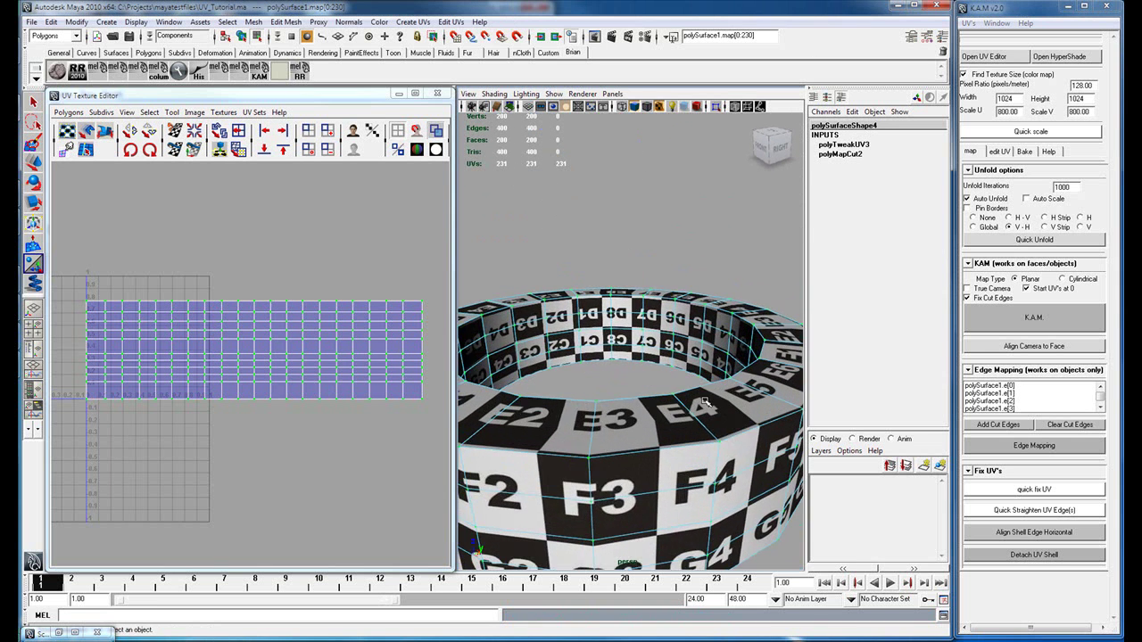
# Return to object selection, select the helix, and isolate and frame it in the perspective view.
pyautogui.scroll(-7, 705, 399)
pyautogui.keyDown('alt'); pyautogui.moveTo(735, 387); pyautogui.dragTo(619, 395, button='middle'); pyautogui.keyUp('alt')
pyautogui.keyDown('alt'); pyautogui.moveTo(619, 394); pyautogui.dragTo(564, 380); pyautogui.keyUp('alt')
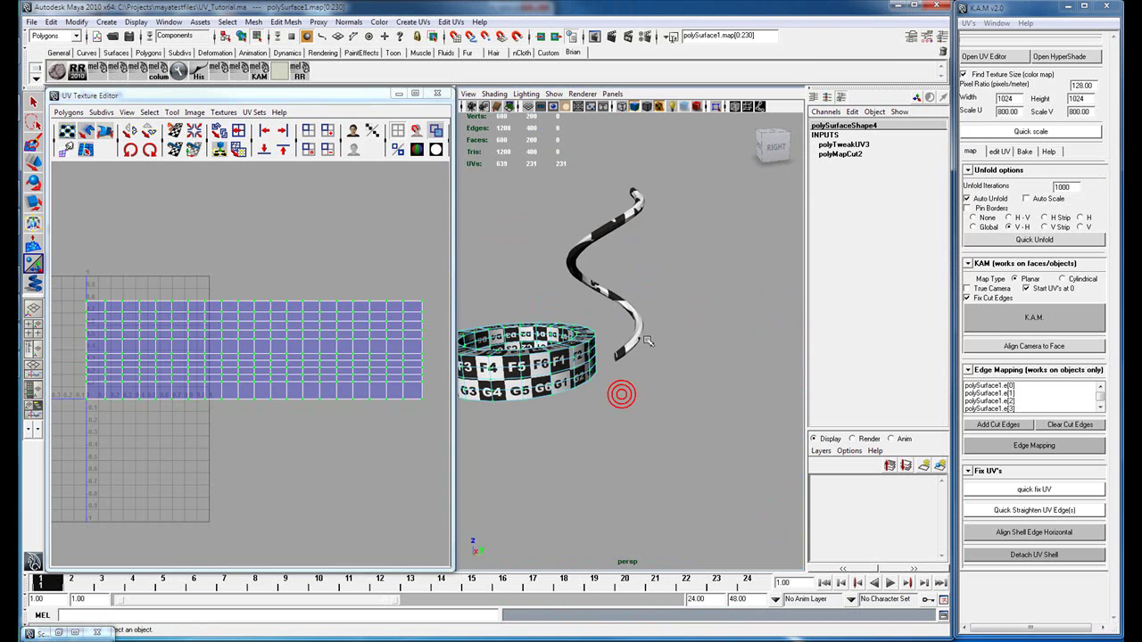
pyautogui.click(641, 331)
pyautogui.moveTo(636, 334); pyautogui.dragTo(698, 312, button='right')
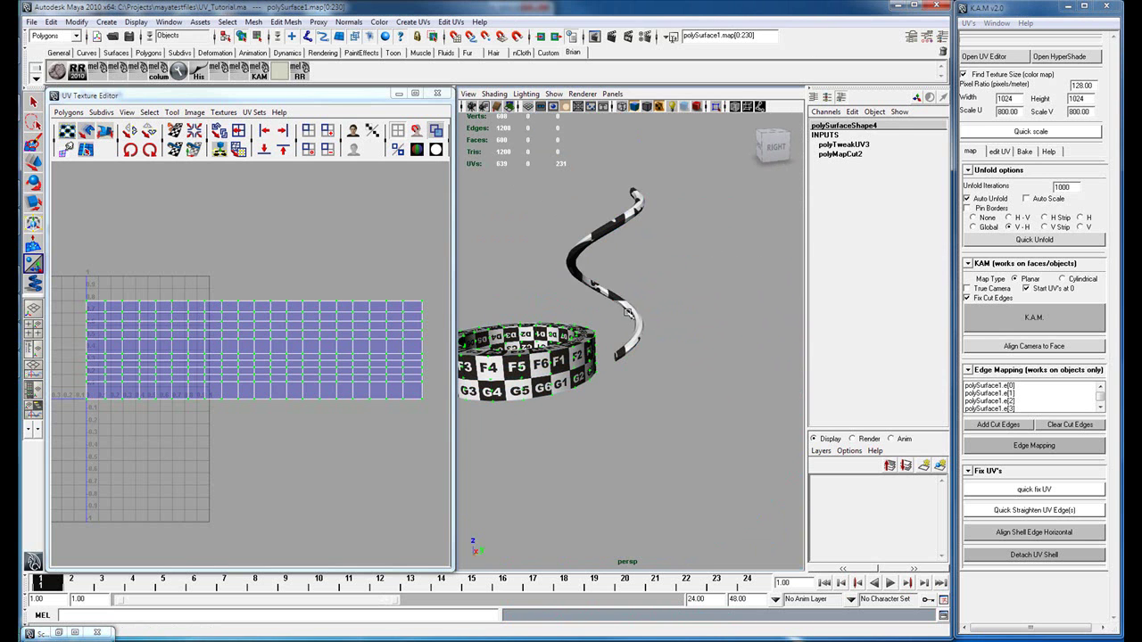
pyautogui.press('f')
pyautogui.keyDown('alt'); pyautogui.moveTo(663, 389); pyautogui.dragTo(613, 401); pyautogui.keyUp('alt')
pyautogui.hotkey('shift', 'i')
pyautogui.keyDown('alt'); pyautogui.moveTo(614, 401); pyautogui.dragTo(642, 438, button='right'); pyautogui.keyUp('alt')
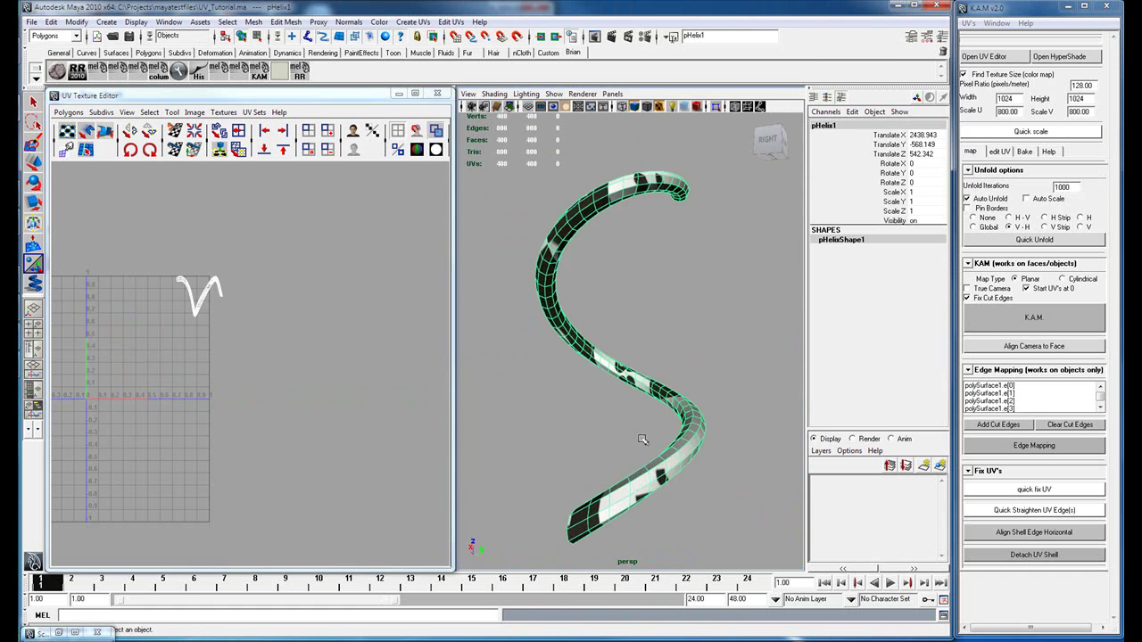
# Select a lengthwise edge loop along the whole helix and add it to the Edge Mapping cut edges.
pyautogui.keyDown('alt'); pyautogui.moveTo(642, 437); pyautogui.dragTo(616, 334, button='middle'); pyautogui.keyUp('alt')
pyautogui.keyDown('alt'); pyautogui.moveTo(605, 377); pyautogui.dragTo(680, 387); pyautogui.keyUp('alt')
pyautogui.keyDown('alt'); pyautogui.moveTo(679, 387); pyautogui.dragTo(700, 443, button='right'); pyautogui.keyUp('alt')
pyautogui.keyDown('alt'); pyautogui.moveTo(699, 443); pyautogui.dragTo(675, 380, button='middle'); pyautogui.keyUp('alt')
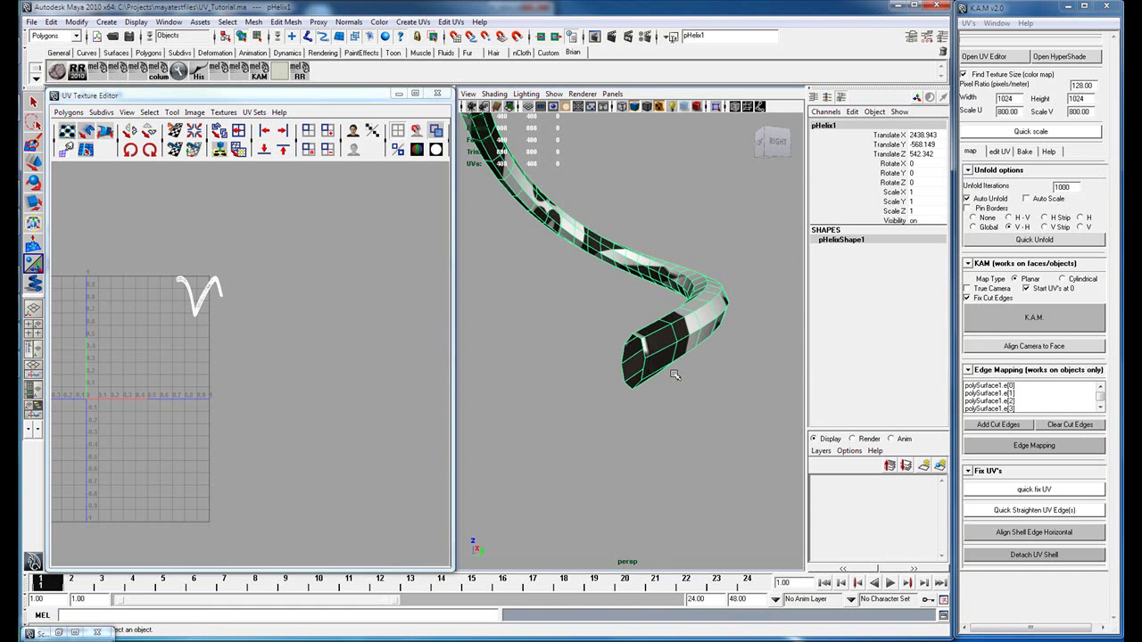
pyautogui.keyDown('alt'); pyautogui.moveTo(675, 380); pyautogui.dragTo(675, 377); pyautogui.keyUp('alt')
pyautogui.rightClick(637, 364)
pyautogui.moveTo(638, 364); pyautogui.dragTo(640, 335, button='right')
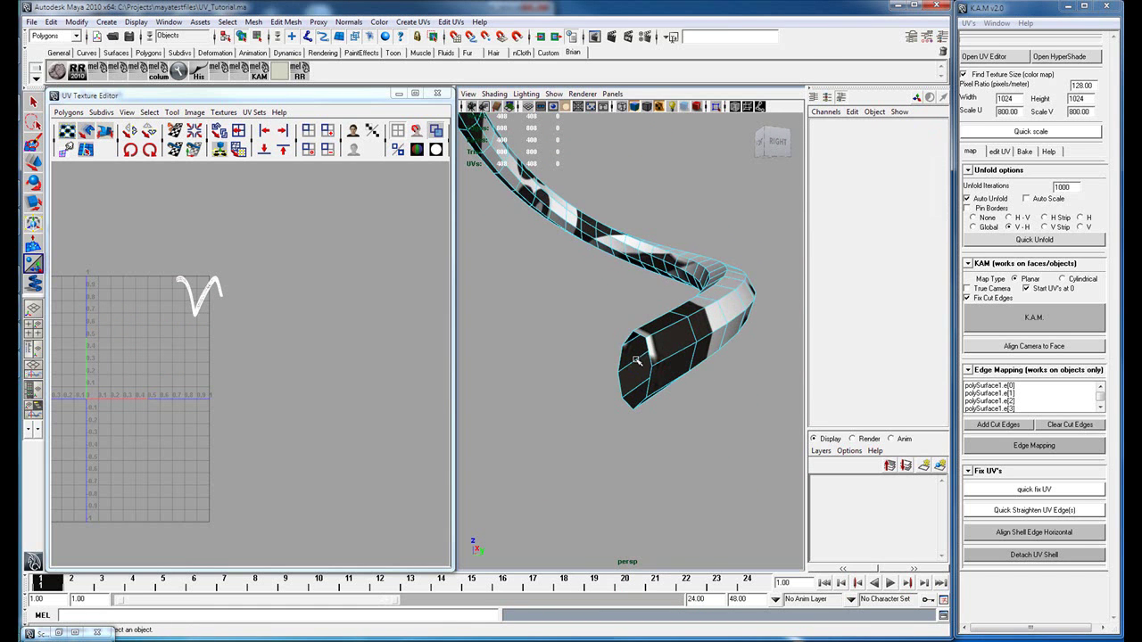
pyautogui.doubleClick(662, 330)
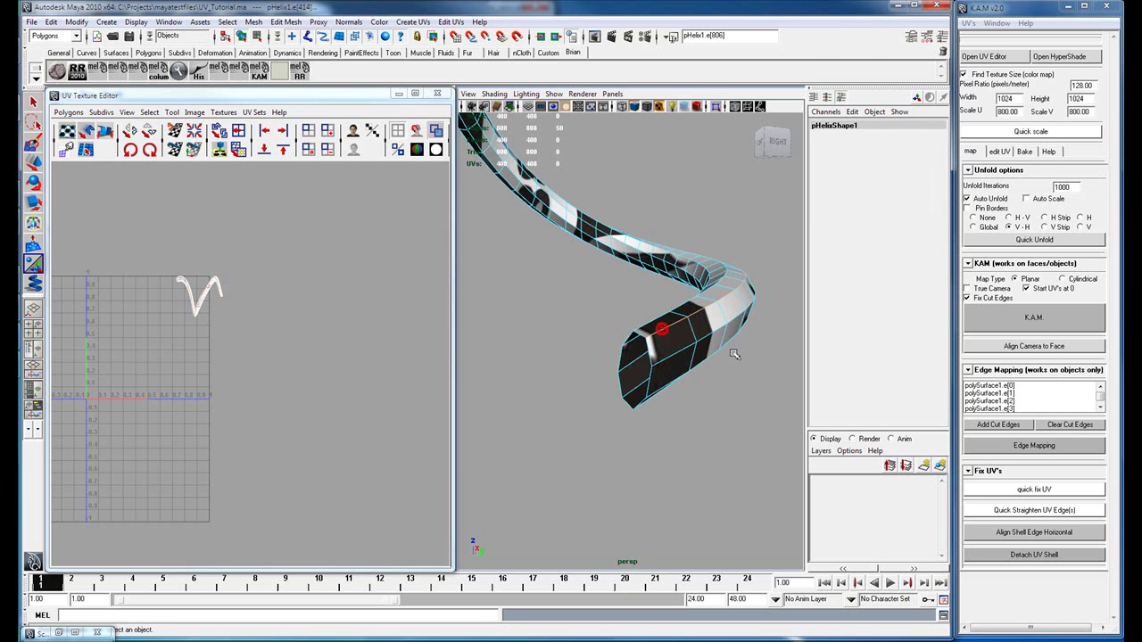
pyautogui.keyDown('alt'); pyautogui.moveTo(735, 356); pyautogui.dragTo(669, 376); pyautogui.keyUp('alt')
pyautogui.scroll(-5, 638, 398)
pyautogui.press('f')
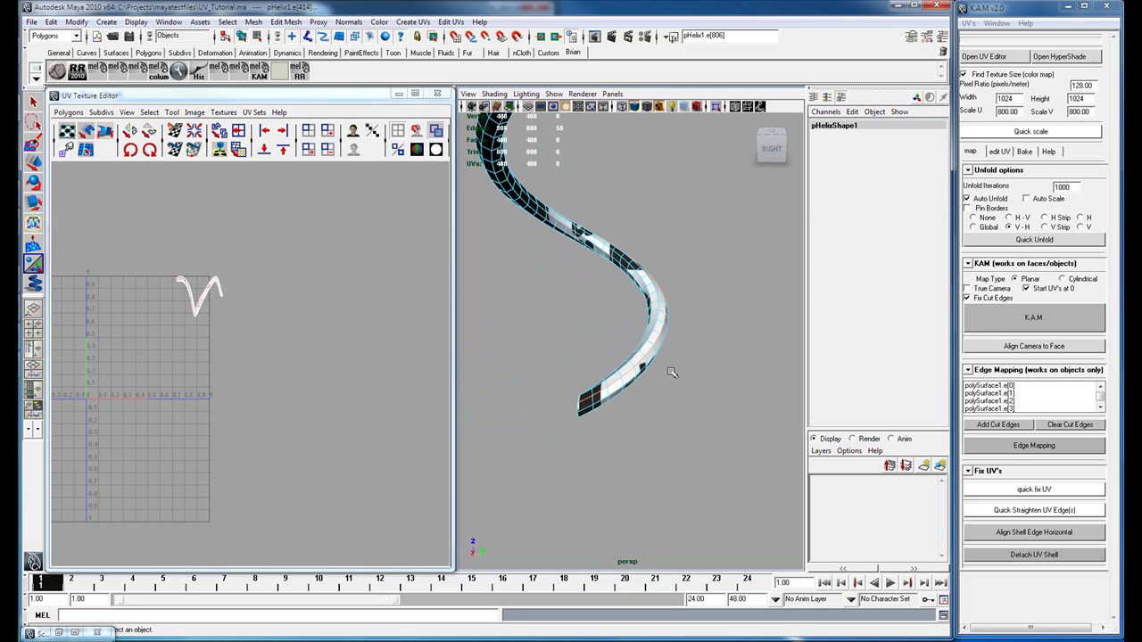
pyautogui.click(996, 426)
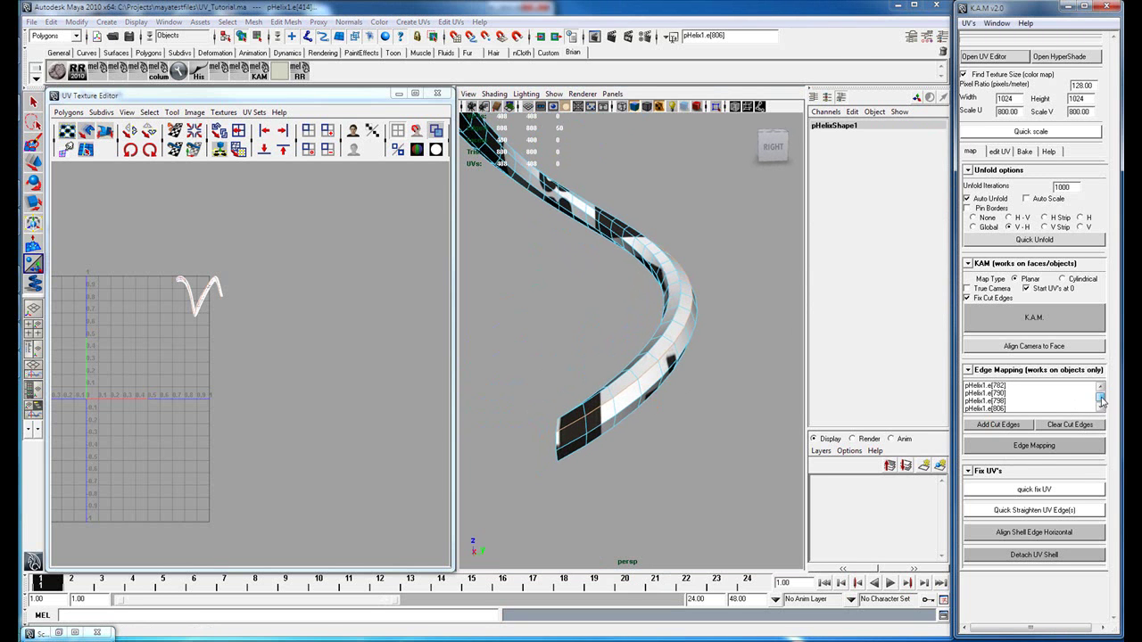
# Select two edges at the helix's open end and run Edge Mapping to unwrap it.
pyautogui.keyDown('alt'); pyautogui.moveTo(622, 417); pyautogui.dragTo(612, 416); pyautogui.keyUp('alt')
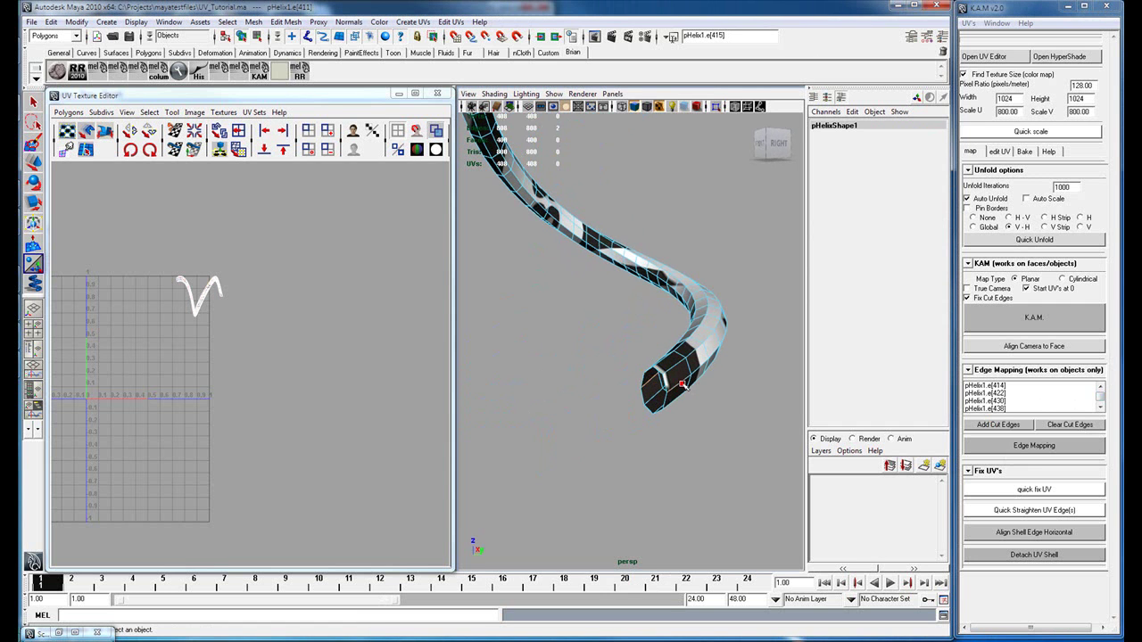
pyautogui.moveTo(681, 384)
pyautogui.keyDown('alt'); pyautogui.mouseDown()
pyautogui.moveTo(739, 387)
pyautogui.moveTo(682, 395)
pyautogui.mouseUp(); pyautogui.keyUp('alt')
pyautogui.scroll(4, 693, 392)
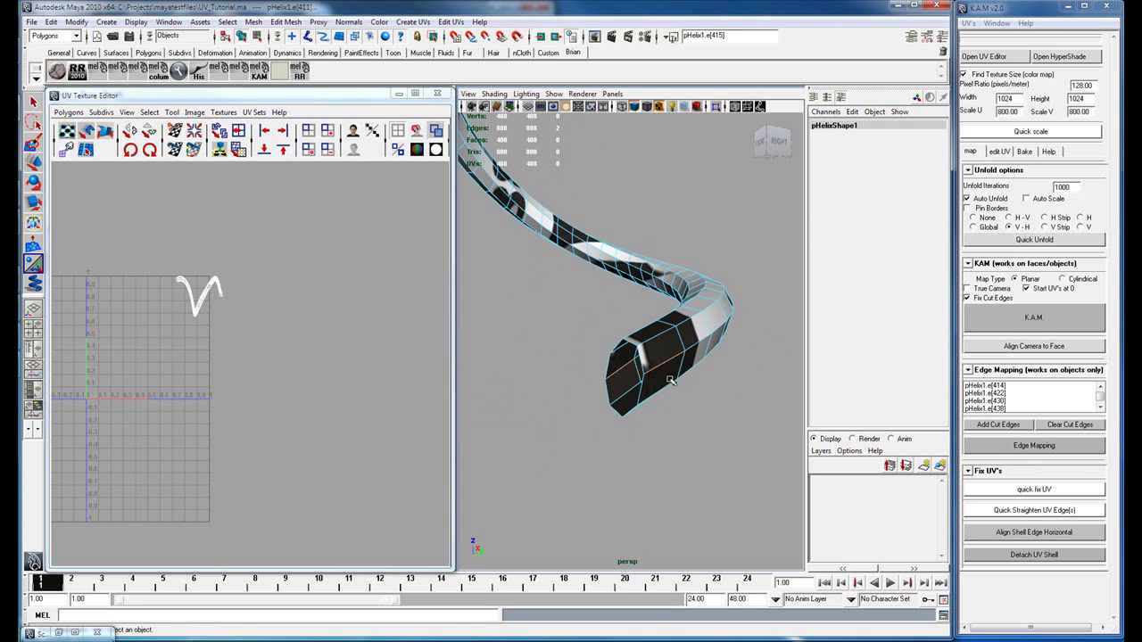
pyautogui.click(1037, 446)
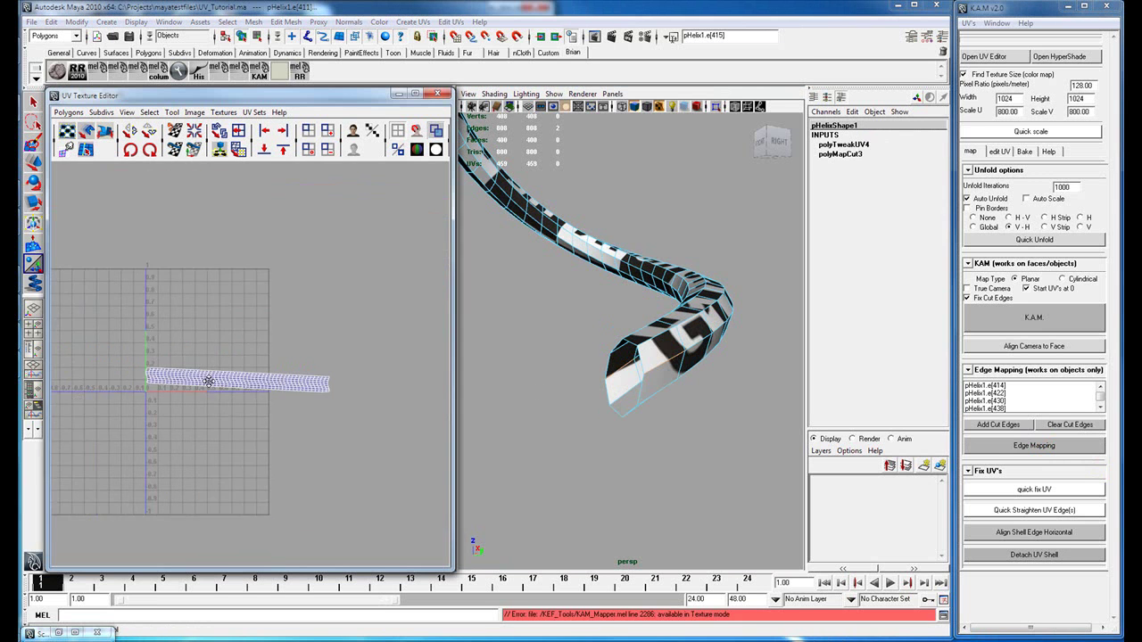
# Select a single lengthwise edge in the middle of the helix's UV shell and align the shell horizontally to it.
pyautogui.keyDown('alt'); pyautogui.moveTo(209, 380); pyautogui.dragTo(278, 351, button='middle'); pyautogui.keyUp('alt')
pyautogui.scroll(6, 255, 379)
pyautogui.scroll(-2, 280, 353)
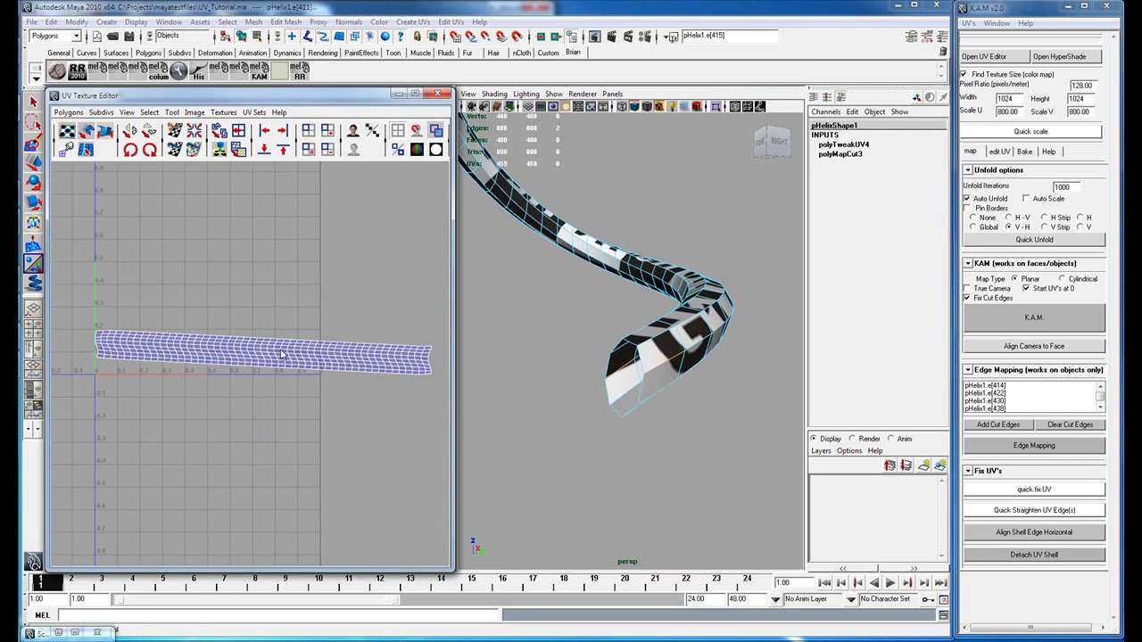
pyautogui.scroll(2, 281, 355)
pyautogui.moveTo(284, 355); pyautogui.dragTo(294, 336, button='right')
pyautogui.click(294, 368)
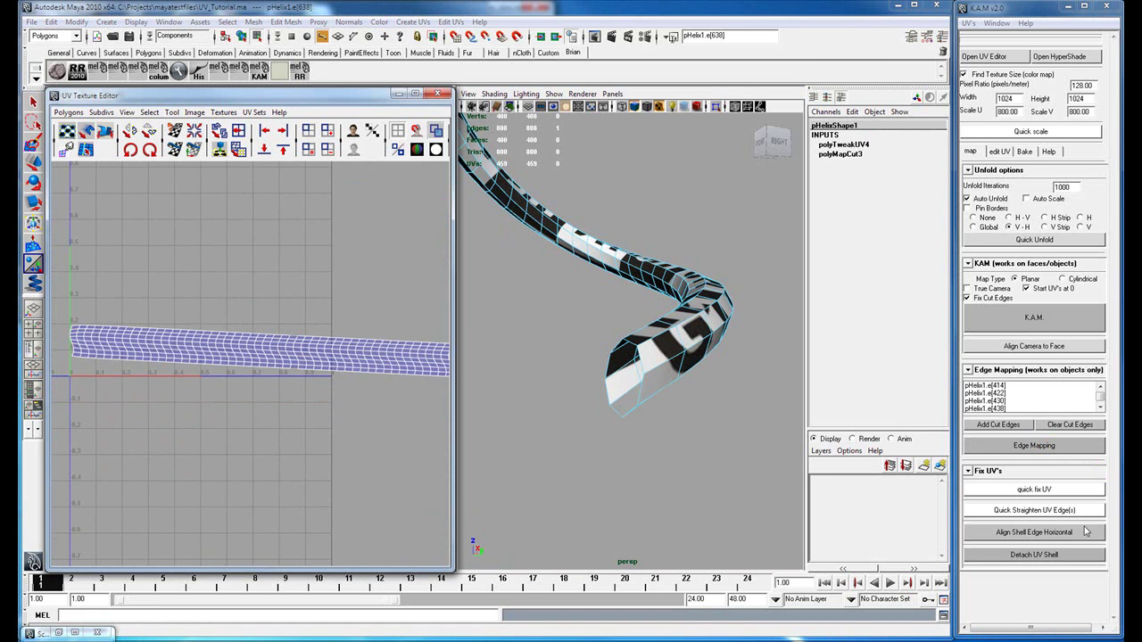
pyautogui.click(1045, 533)
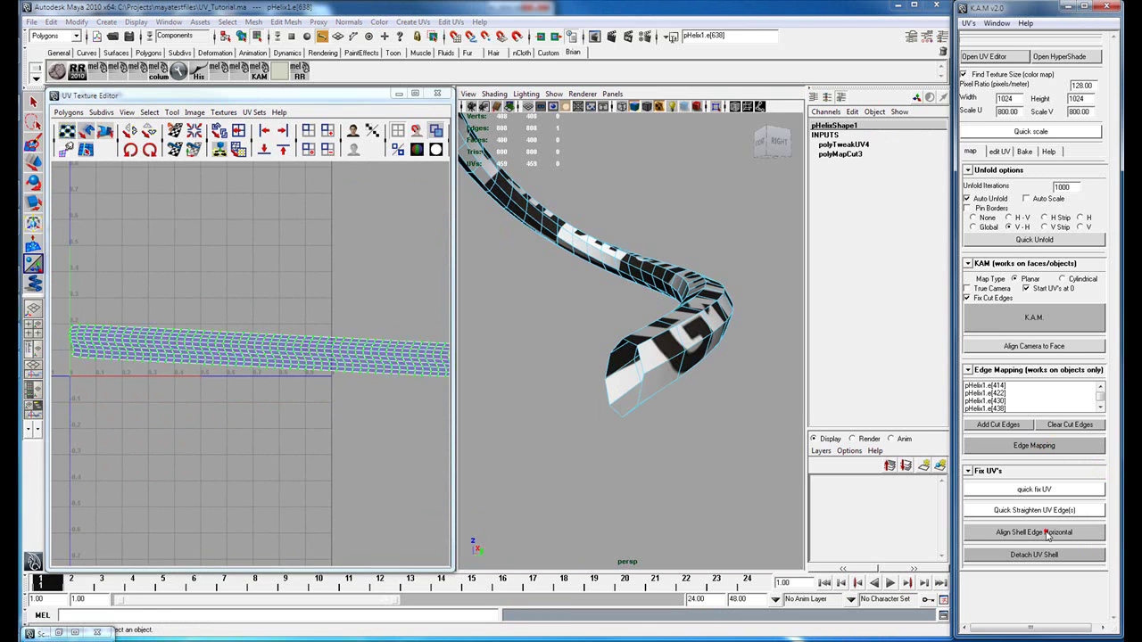
# Select all edges of the helix's UV shell and straighten them with Quick Straighten UV Edge(s).
pyautogui.keyDown('alt'); pyautogui.moveTo(322, 405); pyautogui.dragTo(262, 406, button='middle'); pyautogui.keyUp('alt')
pyautogui.keyDown('alt'); pyautogui.moveTo(262, 406); pyautogui.dragTo(243, 402, button='right'); pyautogui.keyUp('alt')
pyautogui.keyDown('alt'); pyautogui.moveTo(244, 401); pyautogui.dragTo(293, 403, button='middle'); pyautogui.keyUp('alt')
pyautogui.moveTo(434, 322); pyautogui.dragTo(55, 444)
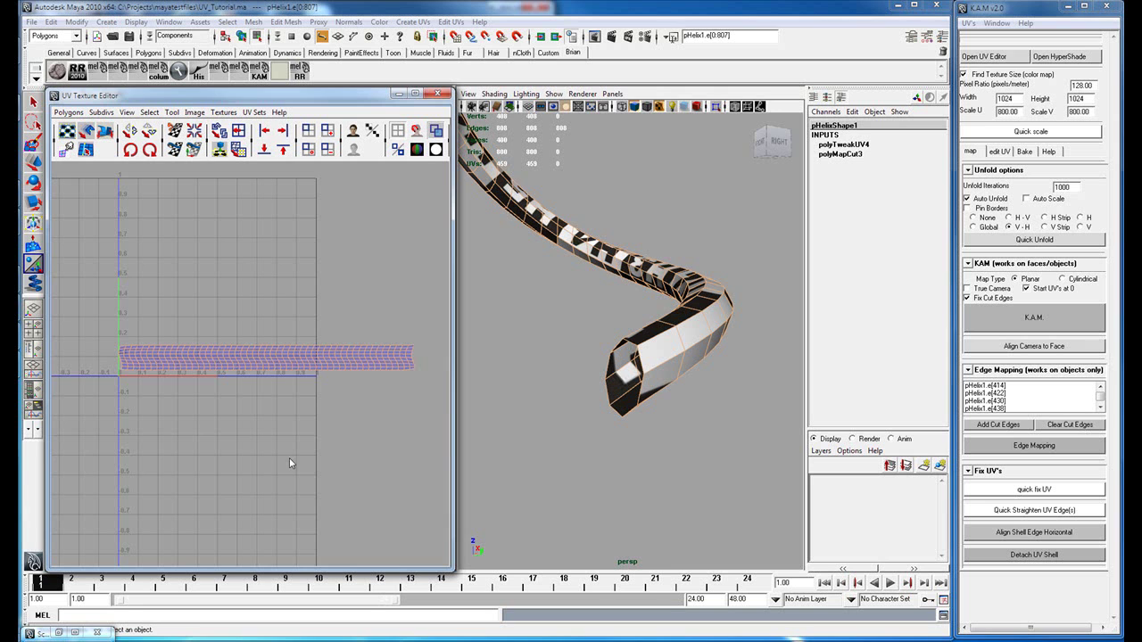
pyautogui.click(1009, 511)
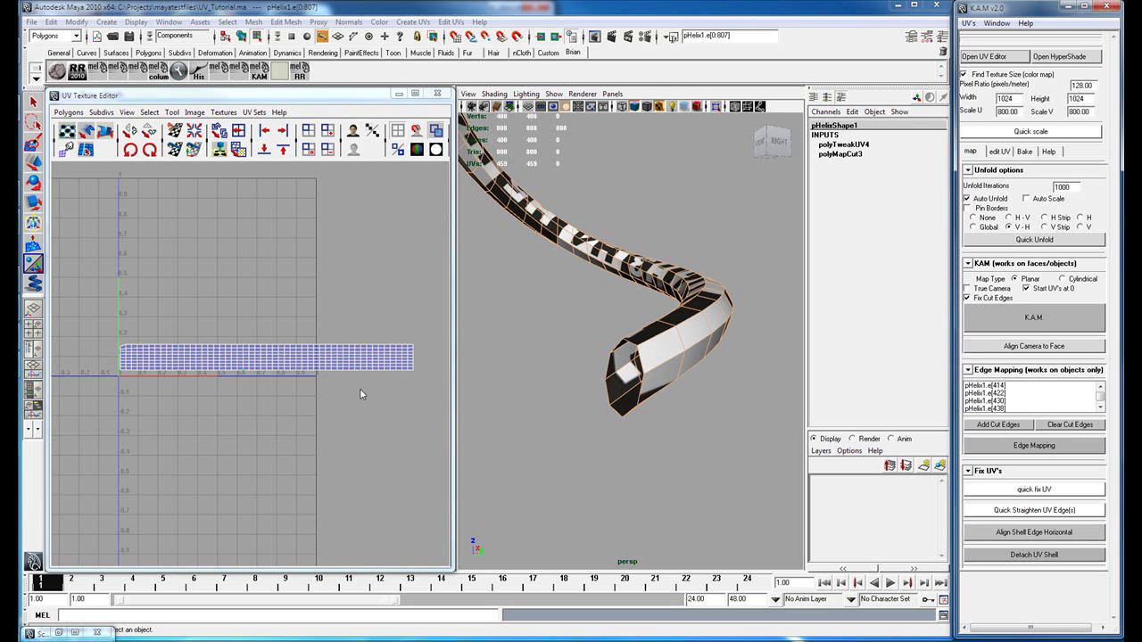
# Switch to UV selection, select all UVs of the straightened helix shell, and apply Quick scale.
pyautogui.keyDown('alt'); pyautogui.moveTo(347, 382); pyautogui.dragTo(334, 374, button='middle'); pyautogui.keyUp('alt')
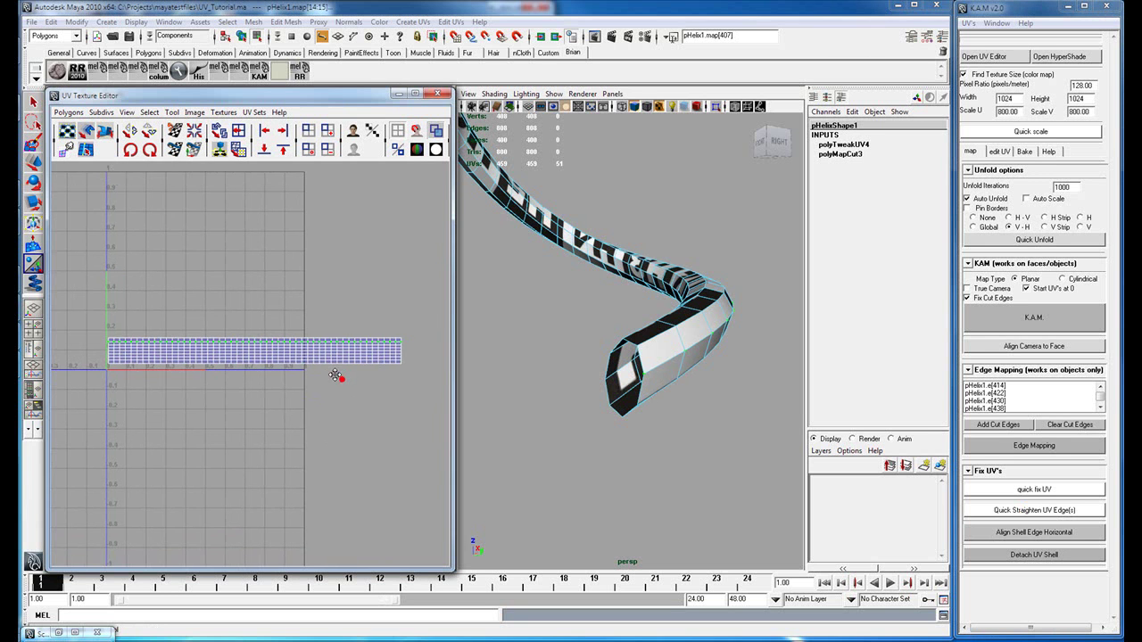
pyautogui.scroll(2, 335, 376)
pyautogui.moveTo(384, 346); pyautogui.dragTo(414, 345, button='right')
pyautogui.moveTo(439, 322); pyautogui.dragTo(68, 414)
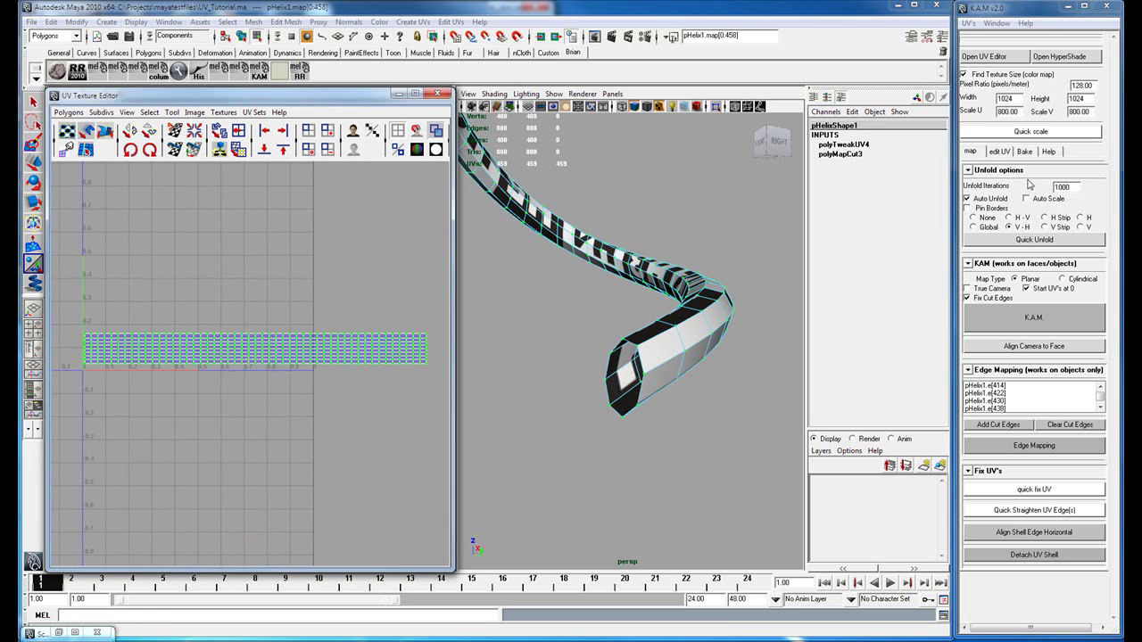
pyautogui.click(1038, 133)
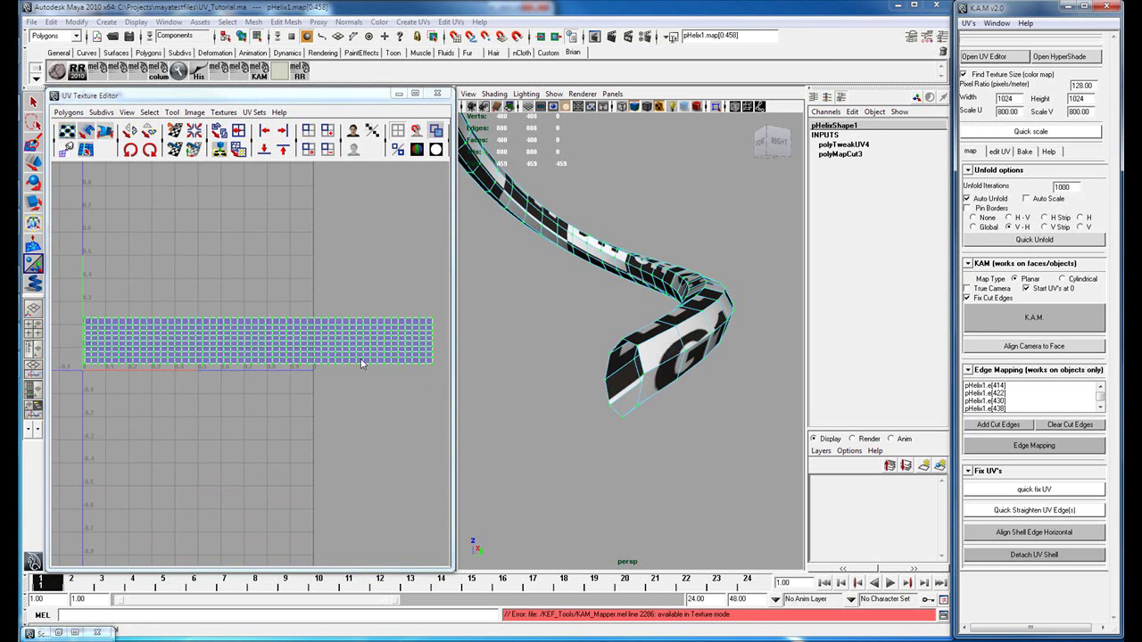
# Return to object selection and inspect the checker texture along the whole helix from several angles.
pyautogui.keyDown('alt'); pyautogui.moveTo(362, 364); pyautogui.dragTo(353, 372, button='middle'); pyautogui.keyUp('alt')
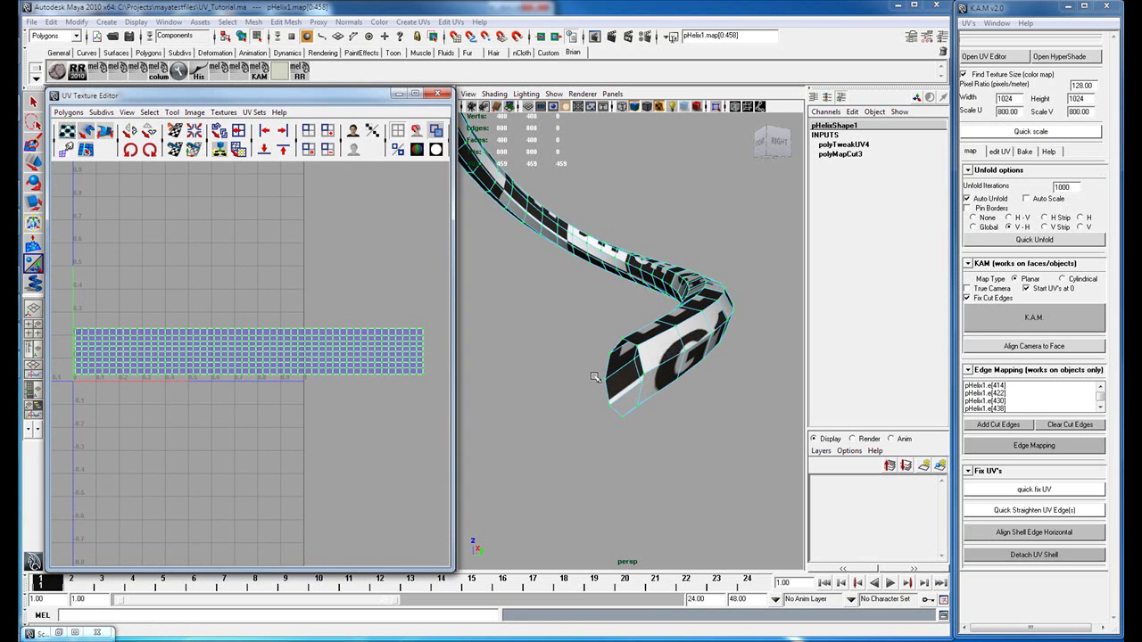
pyautogui.keyDown('alt'); pyautogui.moveTo(595, 377); pyautogui.dragTo(704, 343); pyautogui.keyUp('alt')
pyautogui.scroll(2, 705, 341)
pyautogui.moveTo(703, 342); pyautogui.dragTo(736, 308, button='right')
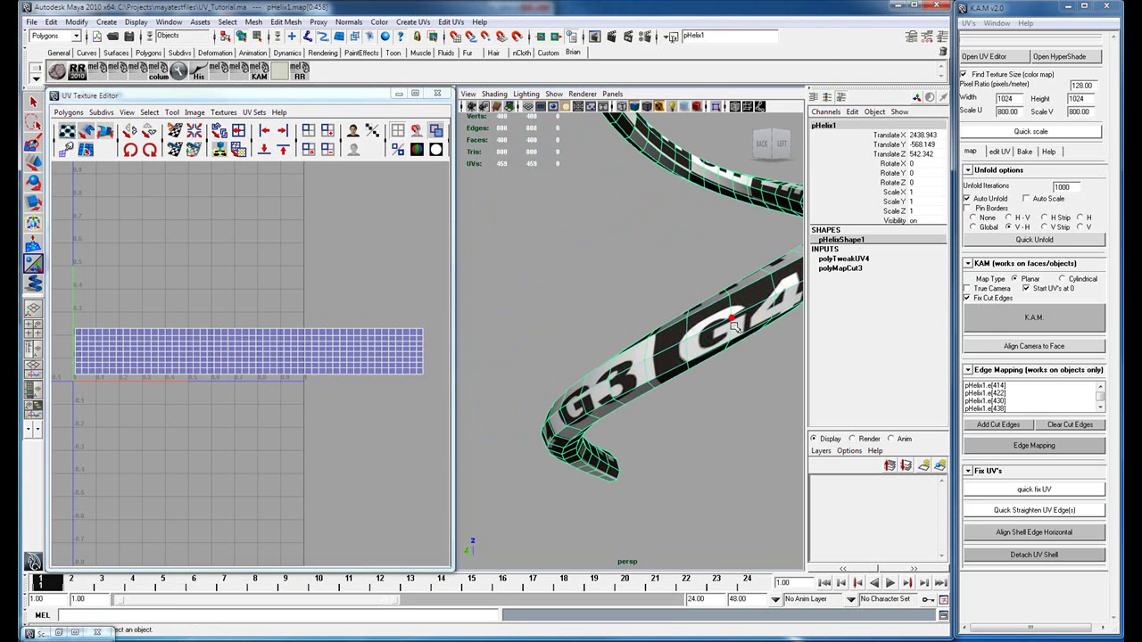
pyautogui.keyDown('alt'); pyautogui.moveTo(634, 349); pyautogui.dragTo(765, 348); pyautogui.keyUp('alt')
pyautogui.scroll(3, 686, 370)
pyautogui.keyDown('alt'); pyautogui.moveTo(685, 369); pyautogui.dragTo(597, 358); pyautogui.keyUp('alt')
pyautogui.scroll(-5, 598, 357)
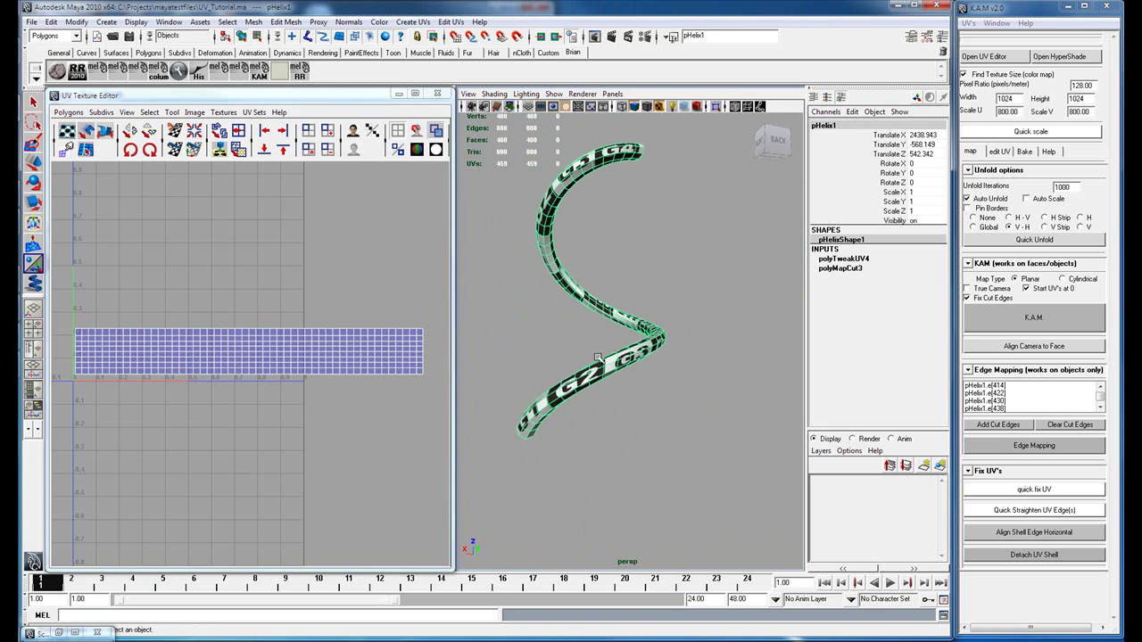
pyautogui.keyDown('alt'); pyautogui.moveTo(650, 252); pyautogui.dragTo(640, 351); pyautogui.keyUp('alt')
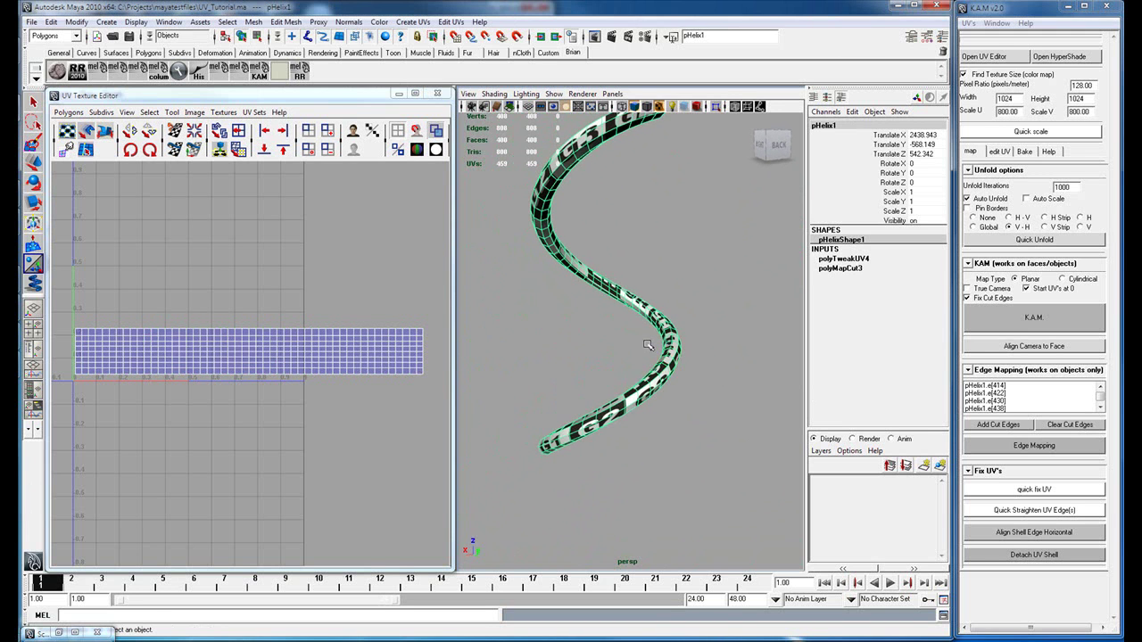